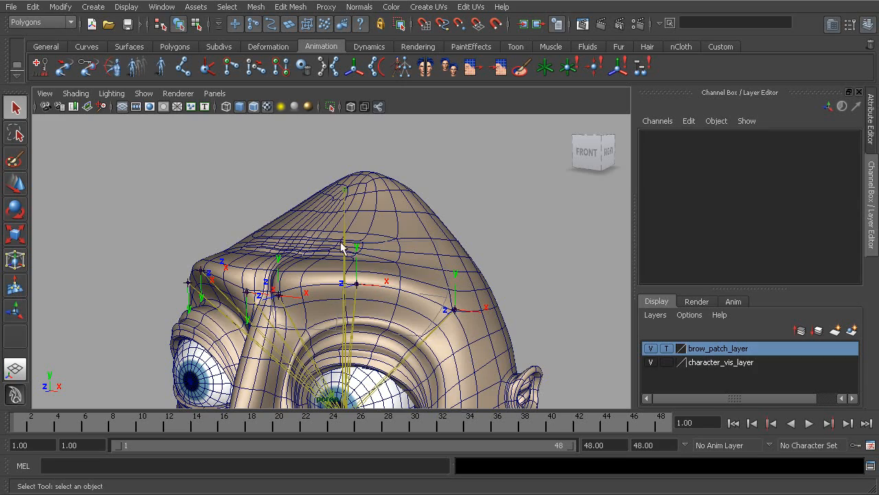
Step: Examine the placement of the brow joints on the head mesh from the front and both sides
alt+middle_drag(308, 291, 264, 289)
alt+drag(255, 289, 340, 279)
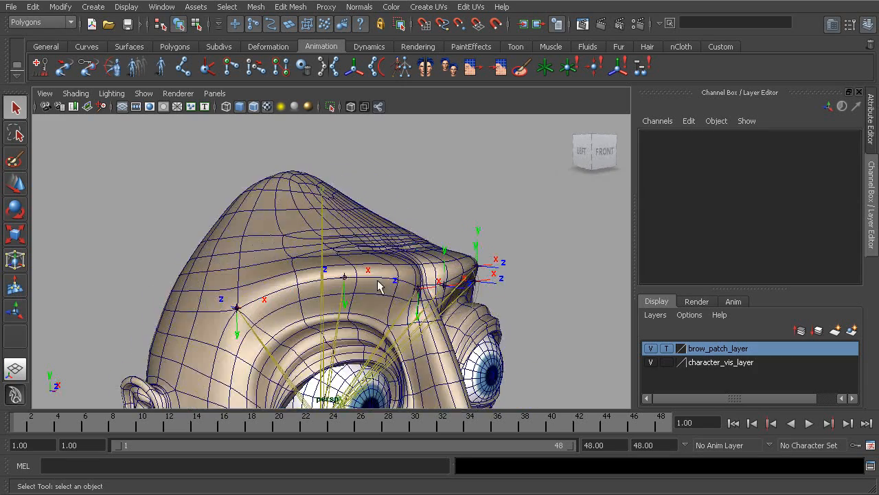
alt+middle_drag(376, 281, 318, 287)
alt+right_drag(278, 290, 400, 311)
alt+middle_drag(375, 308, 285, 283)
alt+drag(297, 289, 359, 291)
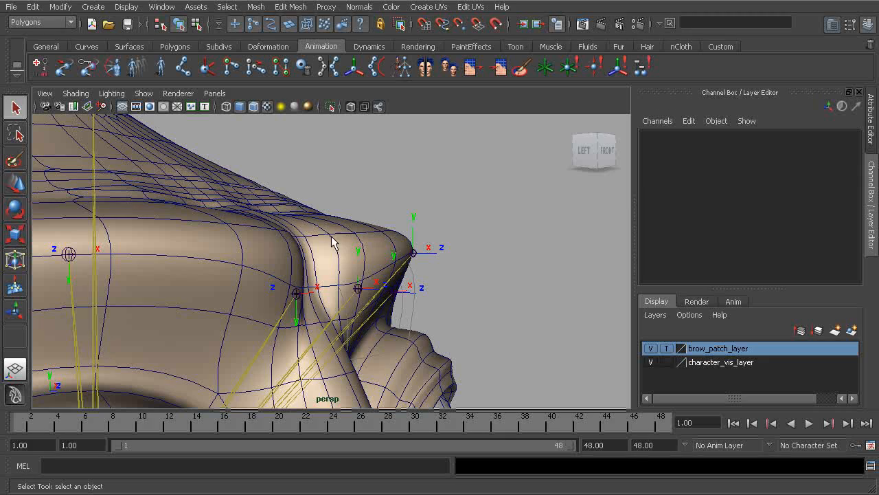
alt+right_drag(340, 300, 340, 226)
alt+drag(272, 240, 339, 286)
alt+drag(278, 304, 358, 296)
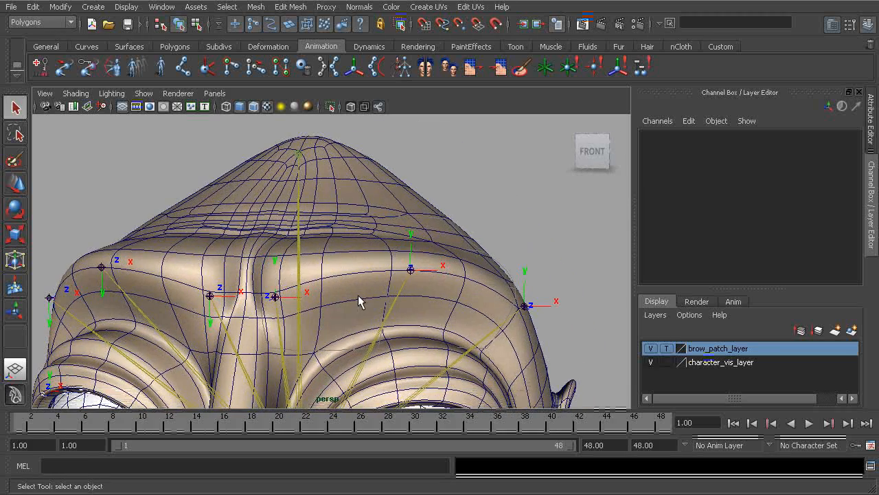
Step: Hide character_vis_layer to view the brow patch and brow joints without the head mesh
click(650, 362)
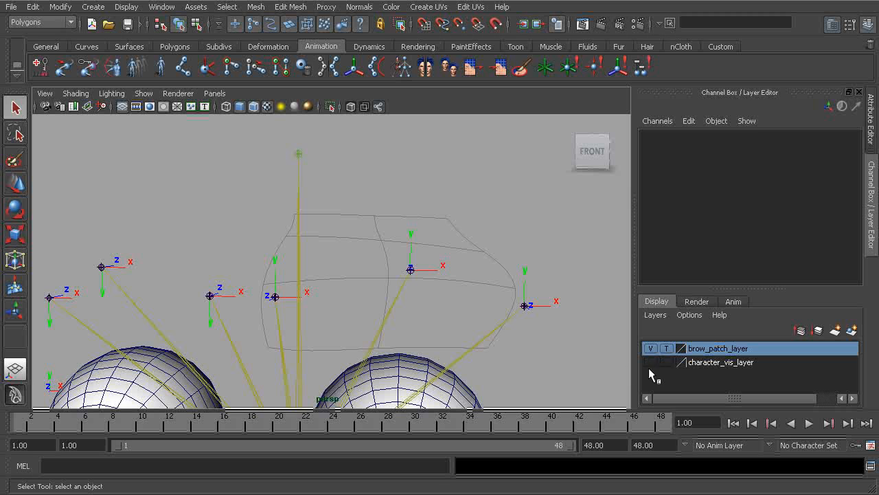
alt+drag(406, 320, 393, 294)
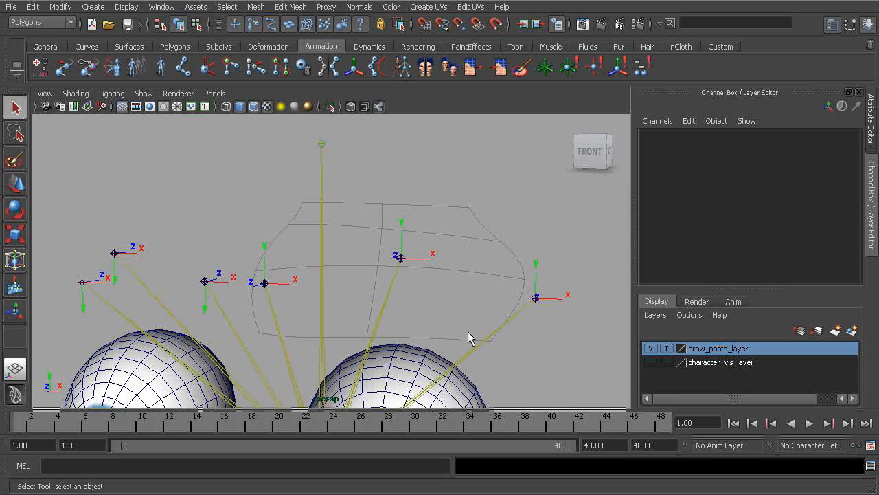
click(651, 362)
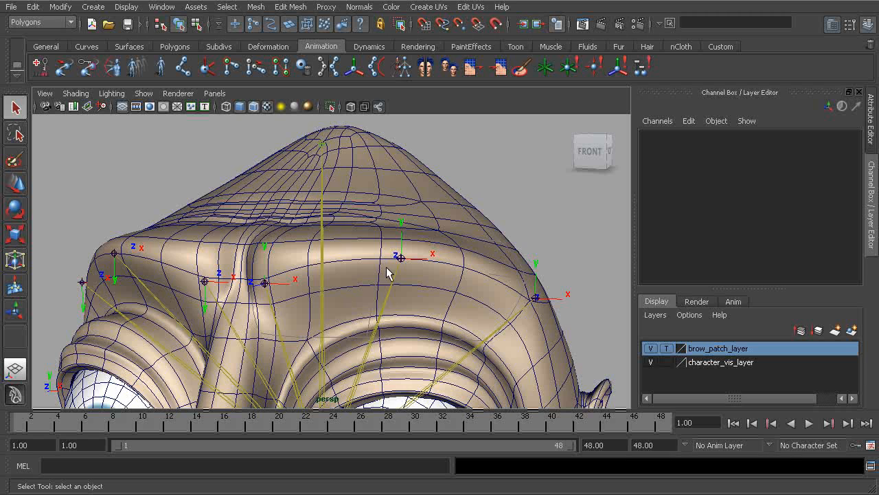
click(651, 362)
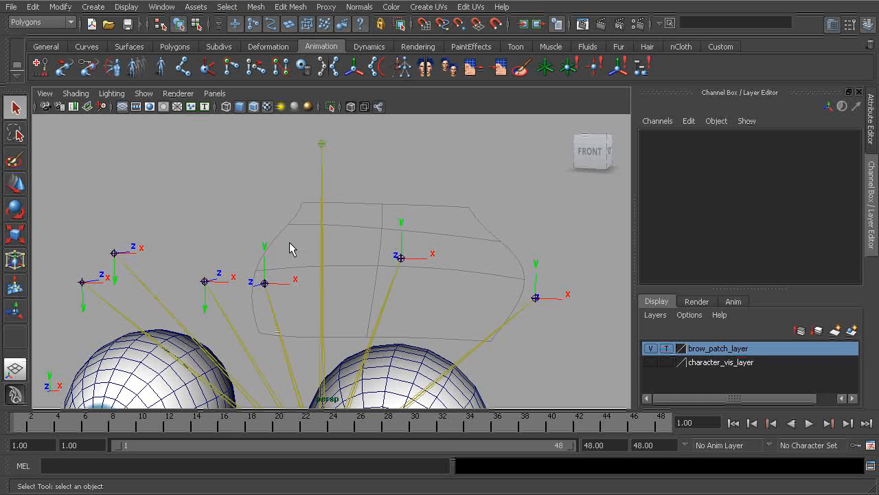
Step: Switch brow_patch_layer from template to normal display and select the left brow surface
click(666, 348)
click(666, 349)
click(460, 232)
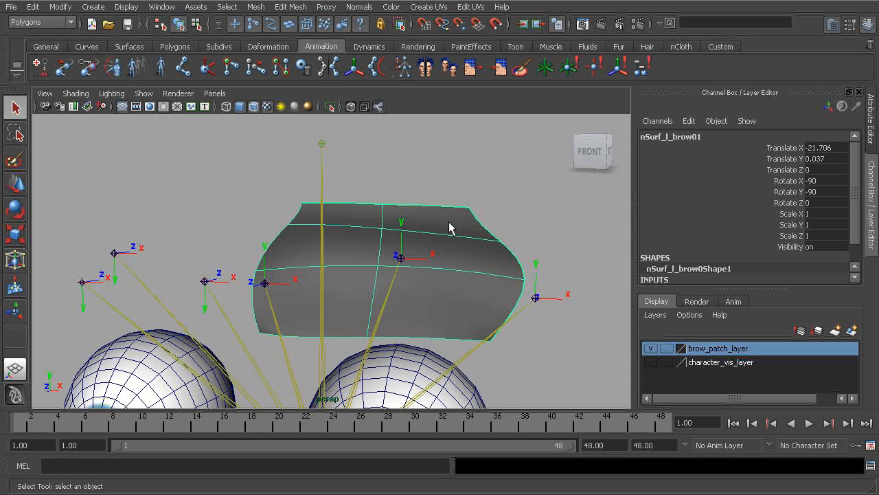
Step: Check the parent joint of the left brow surface and examine the patch's shape and alignment with the brow joints
key(Up)
alt+right_drag(479, 294, 405, 322)
alt+middle_drag(353, 332, 349, 289)
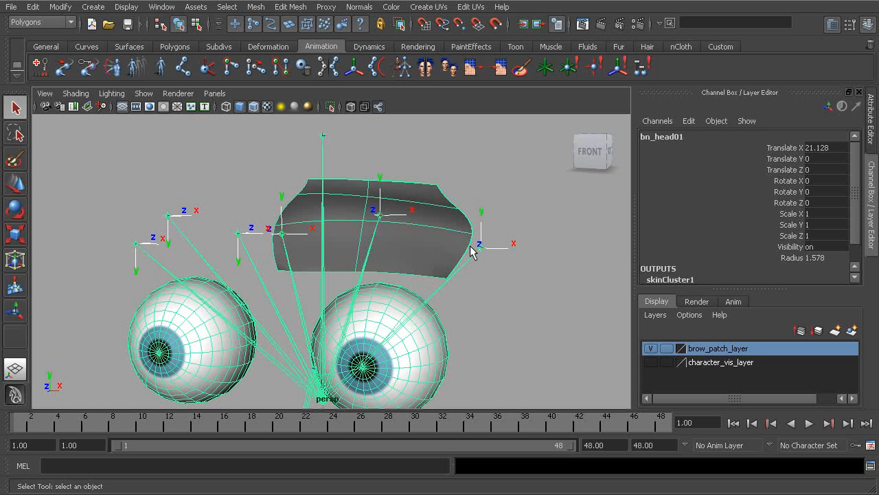
alt+drag(369, 266, 414, 250)
click(412, 250)
alt+drag(422, 194, 393, 233)
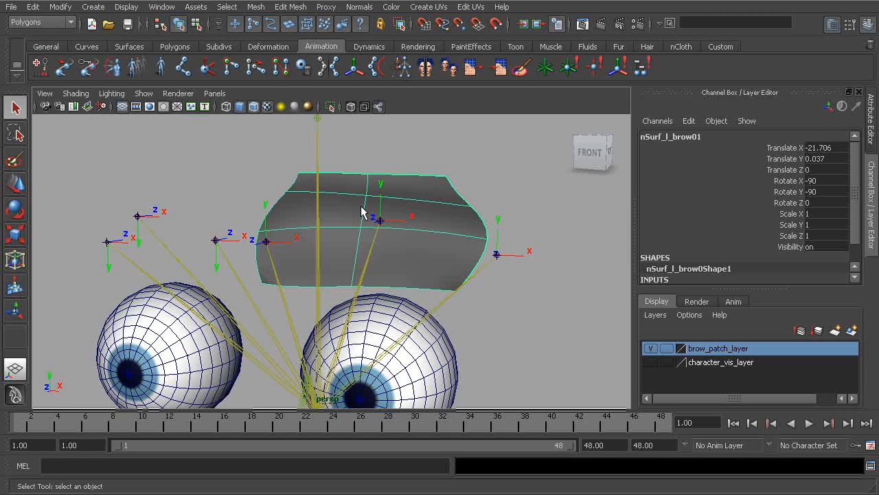
drag(307, 153, 350, 156)
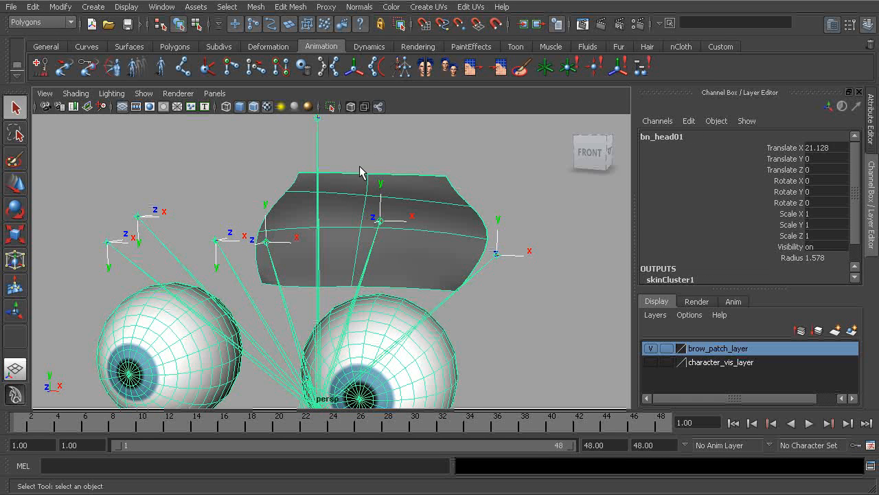
click(416, 192)
alt+drag(416, 192, 354, 317)
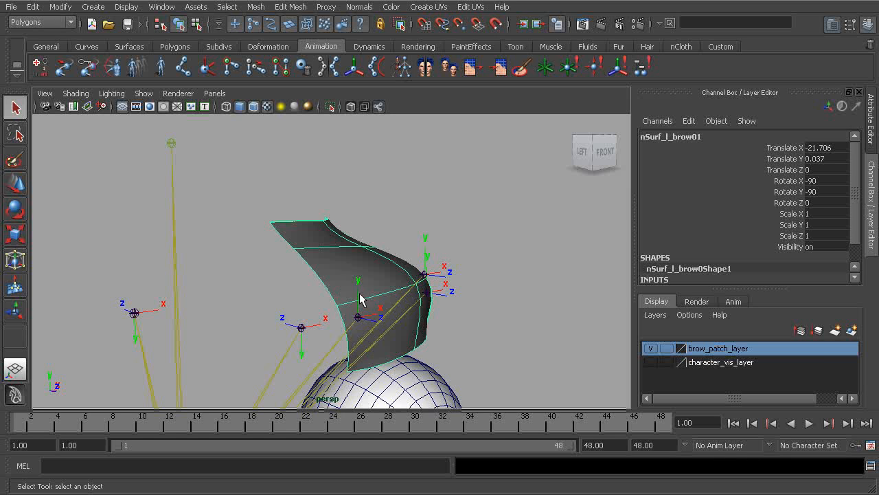
alt+drag(275, 235, 265, 210)
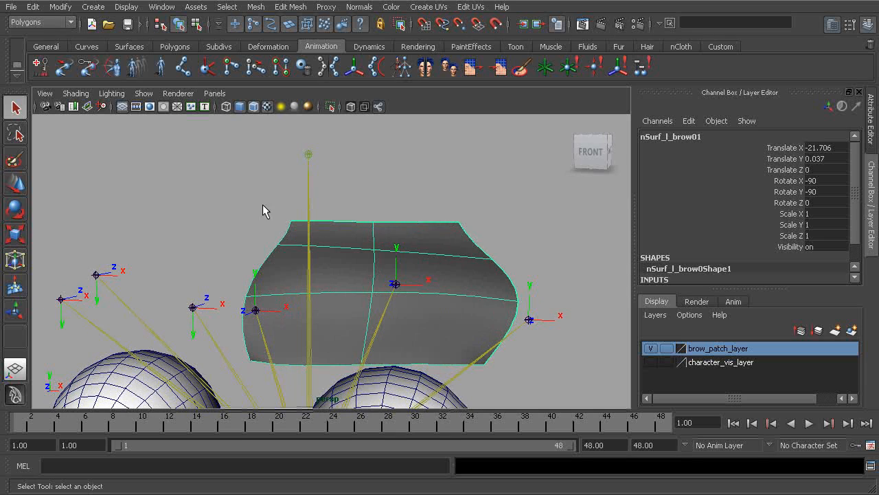
alt+drag(256, 260, 287, 252)
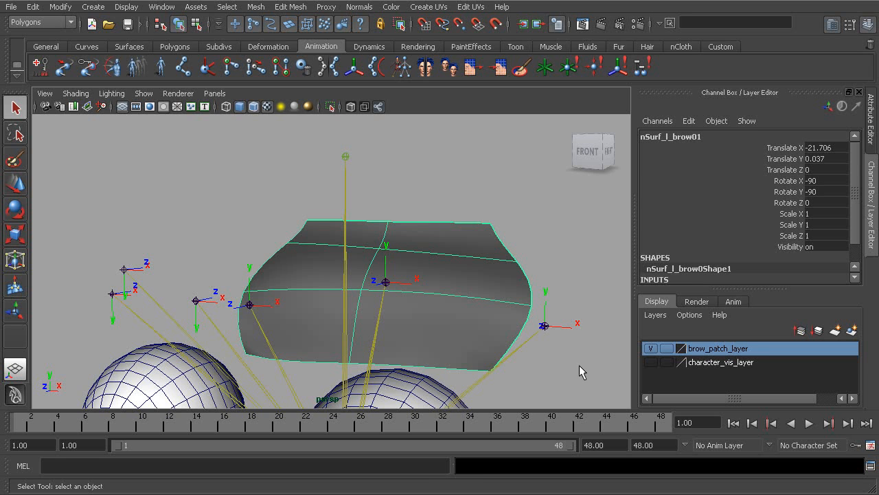
Step: Show character_vis_layer again, set brow_patch_layer to template display, and clear the selection
click(650, 362)
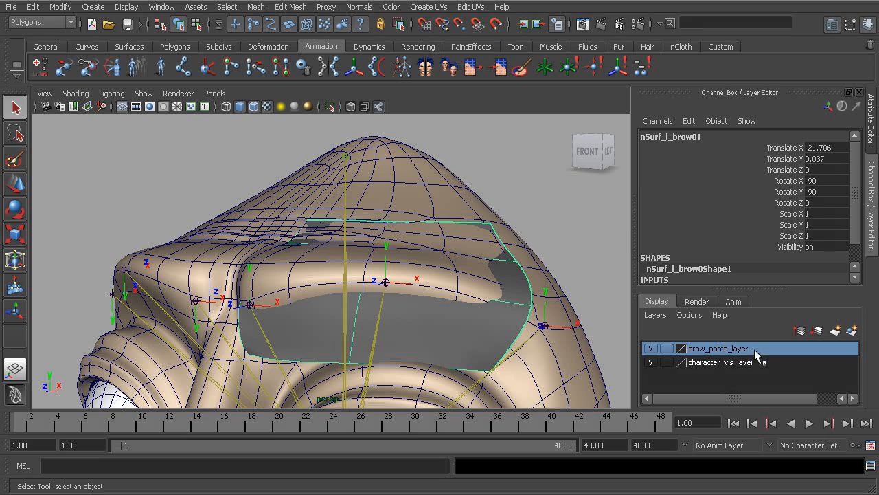
click(666, 349)
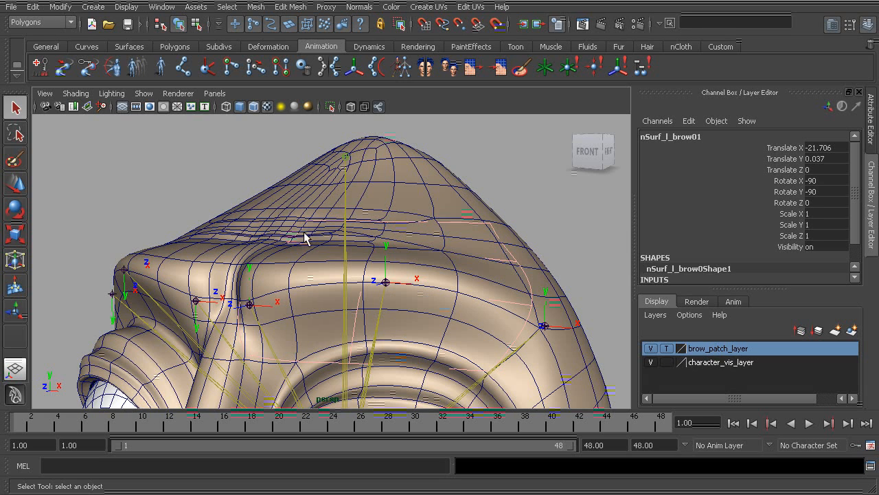
click(235, 180)
mouse_move(235, 180)
alt+mouse_down()
mouse_move(268, 194)
mouse_move(240, 204)
mouse_move(241, 186)
mouse_move(248, 187)
mouse_move(219, 184)
alt+mouse_up()
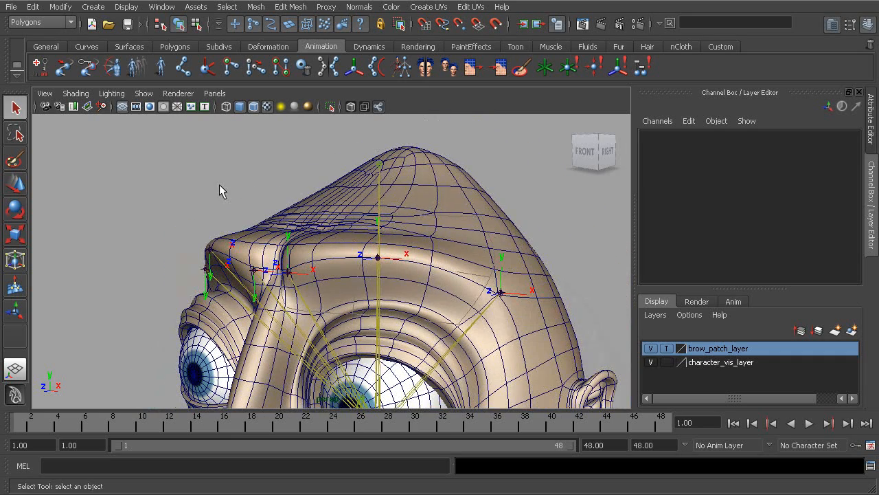
Step: Create a locator and activate the Move tool for it
click(92, 6)
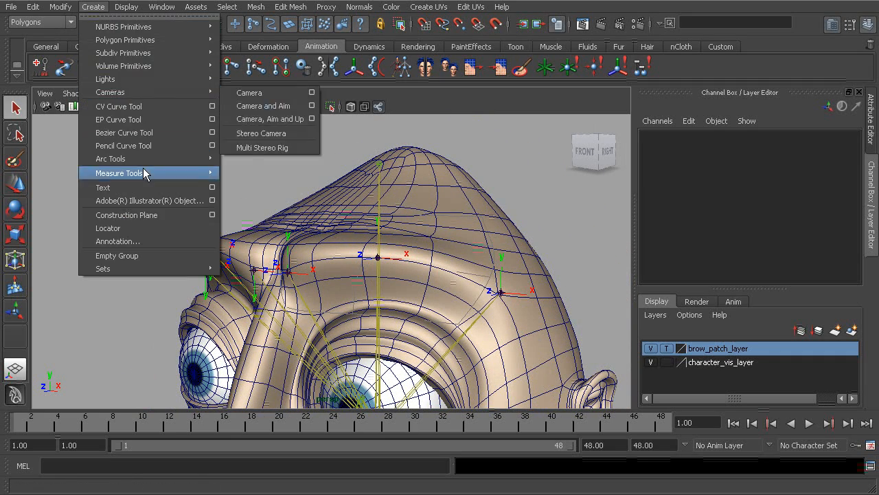
click(129, 225)
alt+right_drag(302, 263, 238, 264)
alt+middle_drag(238, 263, 218, 234)
alt+drag(218, 234, 305, 237)
key(w)
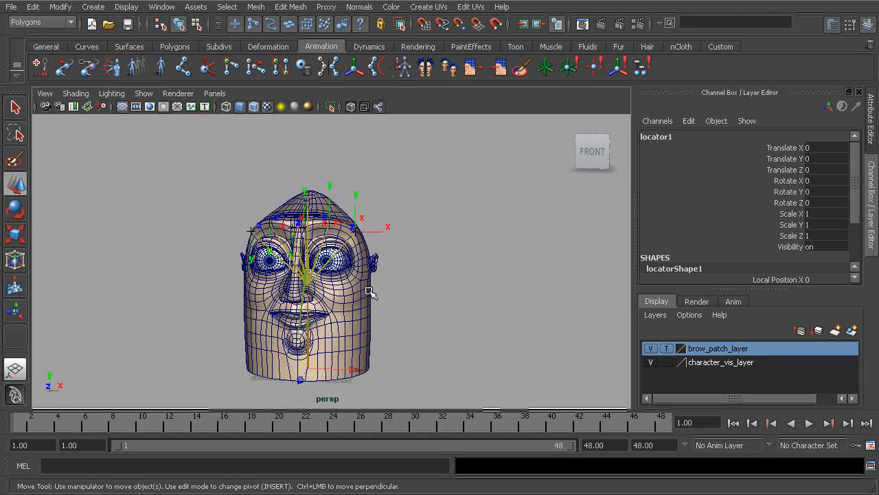
Step: Move the locator straight up above the head, to about 47.82 in Translate Y
alt+drag(370, 291, 336, 297)
alt+middle_drag(335, 297, 336, 311)
alt+drag(316, 345, 272, 352)
alt+right_drag(272, 352, 320, 352)
drag(320, 352, 343, 145)
alt+middle_drag(345, 164, 362, 202)
alt+drag(361, 205, 233, 233)
alt+right_drag(233, 233, 375, 275)
alt+drag(375, 275, 412, 268)
drag(443, 149, 379, 271)
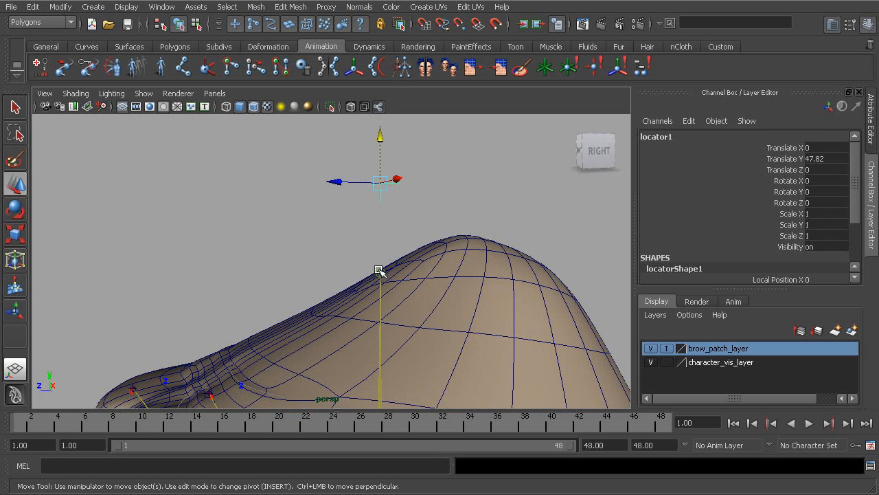
Step: Parent the locator to the be_headEnd01 joint at the top of the head and select the locator
click(379, 272)
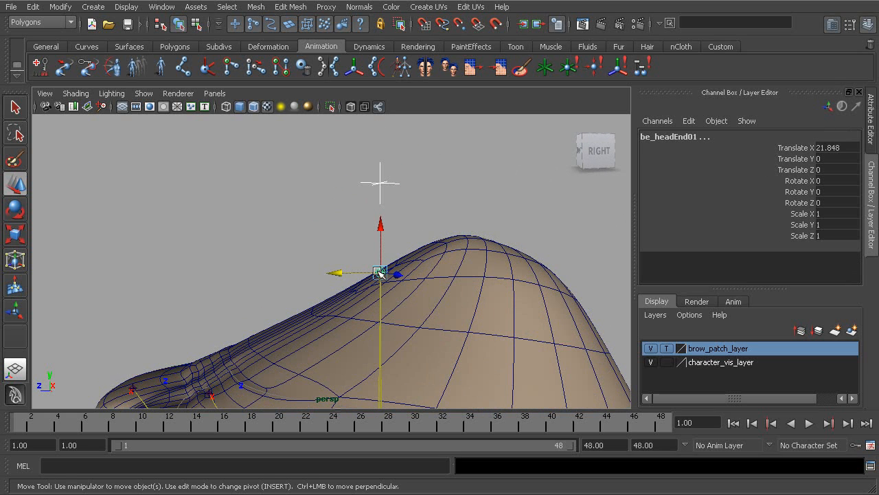
key(Up)
alt+drag(408, 255, 420, 268)
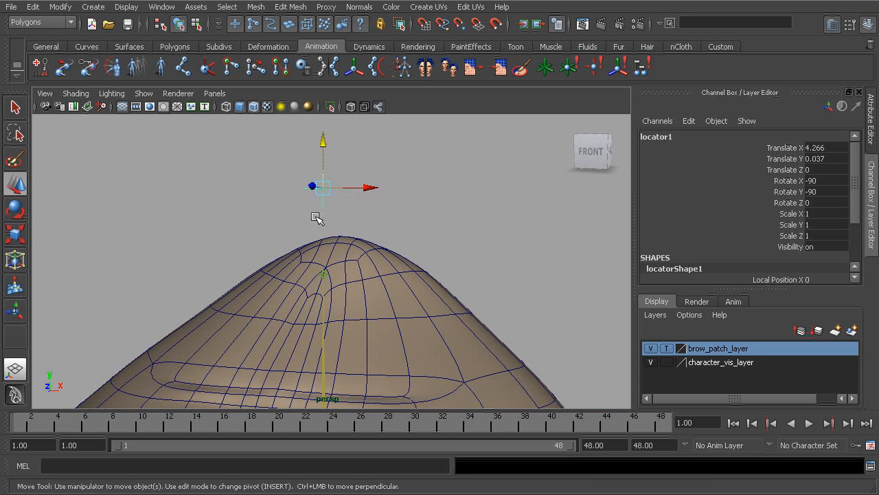
Step: Rename the locator as loc_upVct01
double_click(669, 136)
text(loc)
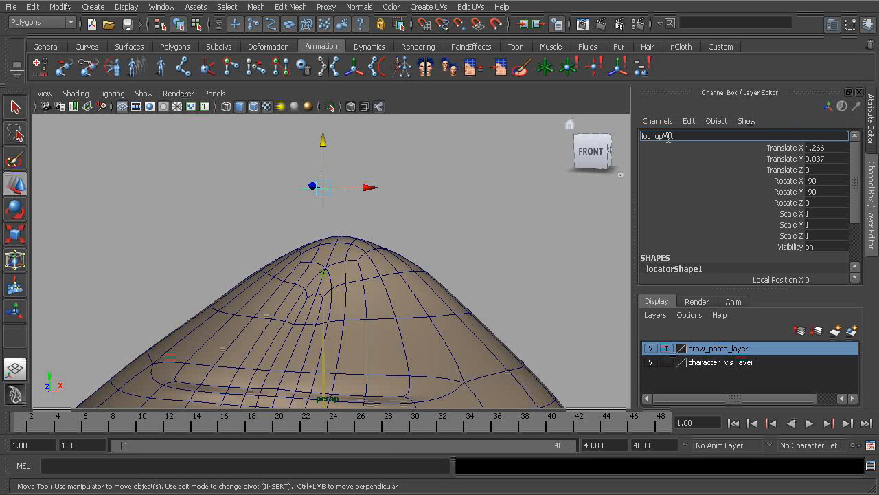
text(_upVct01)
key(Return)
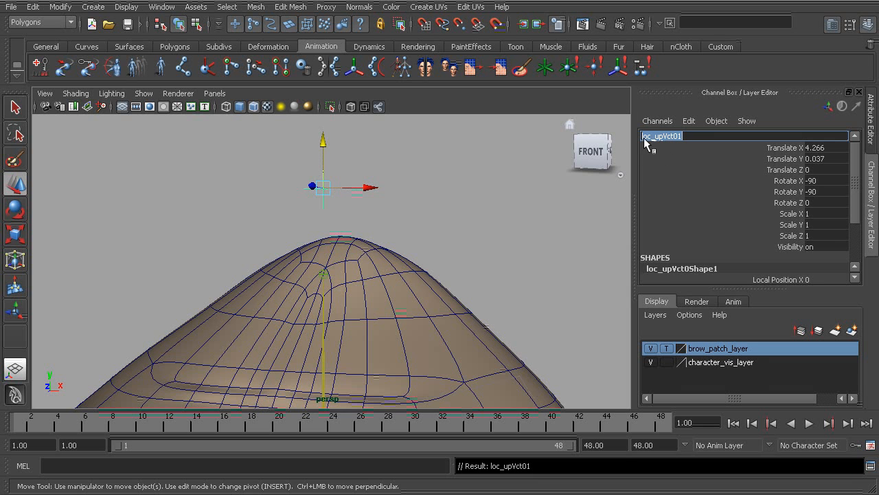
Step: Set character_vis_layer to template display and return brow_patch_layer to normal display
alt+right_drag(358, 207, 293, 182)
alt+middle_drag(363, 255, 382, 197)
mouse_move(400, 283)
alt+mouse_down()
mouse_move(388, 261)
mouse_move(382, 267)
mouse_move(401, 267)
alt+mouse_up()
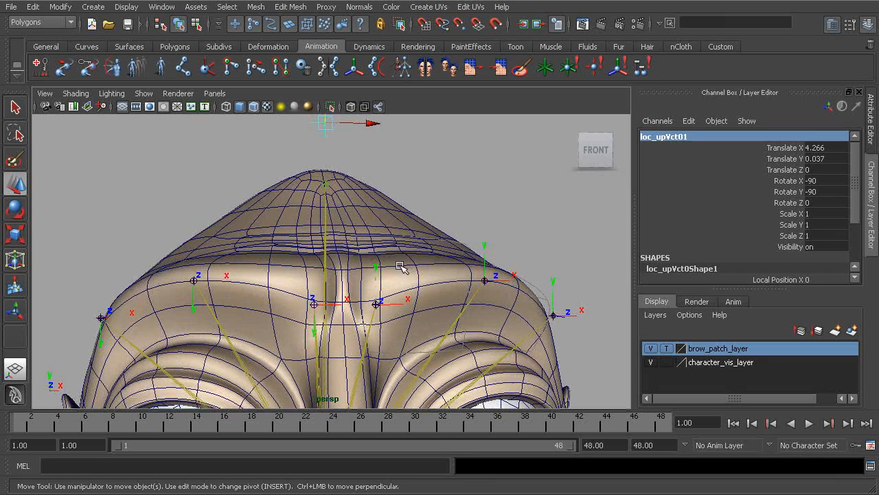
click(665, 362)
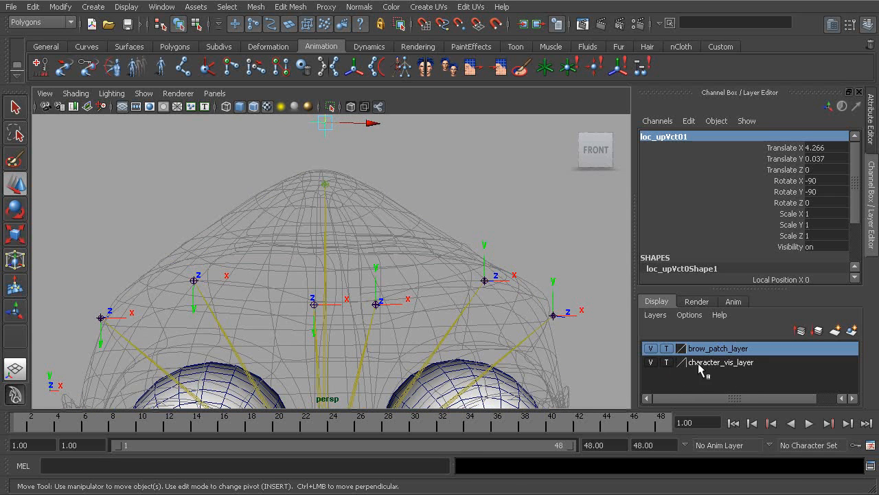
click(667, 348)
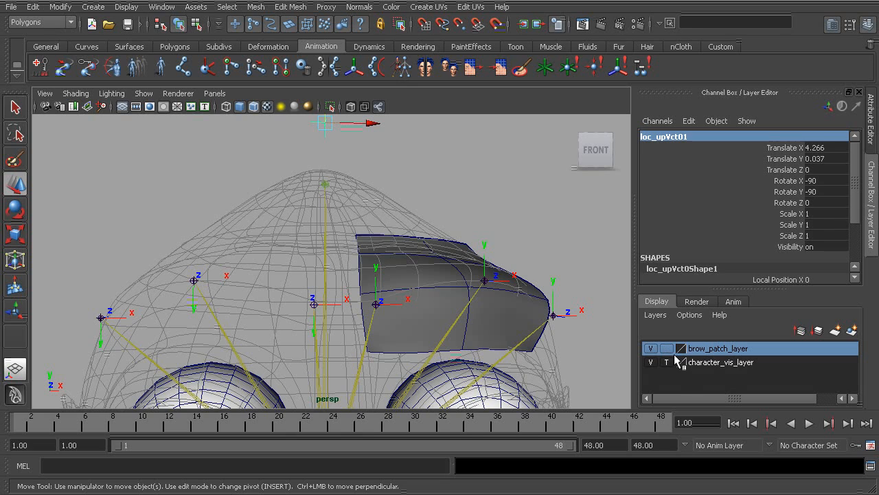
Step: Select the nSurf_l_brow01 surface and add the bn_l_brow_a01 joint at its inner edge to the selection
scroll(417, 255, up, 3)
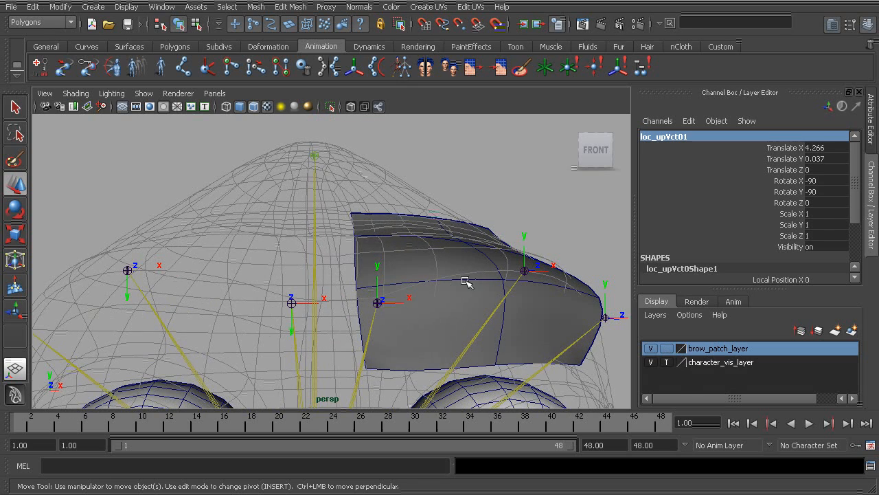
alt+drag(453, 305, 377, 298)
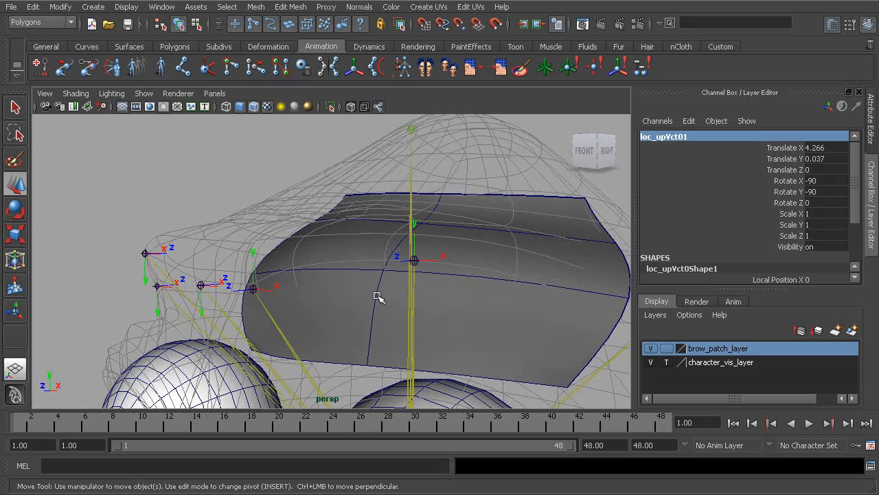
click(255, 289)
alt+drag(269, 306, 359, 291)
alt+drag(399, 320, 350, 247)
click(349, 241)
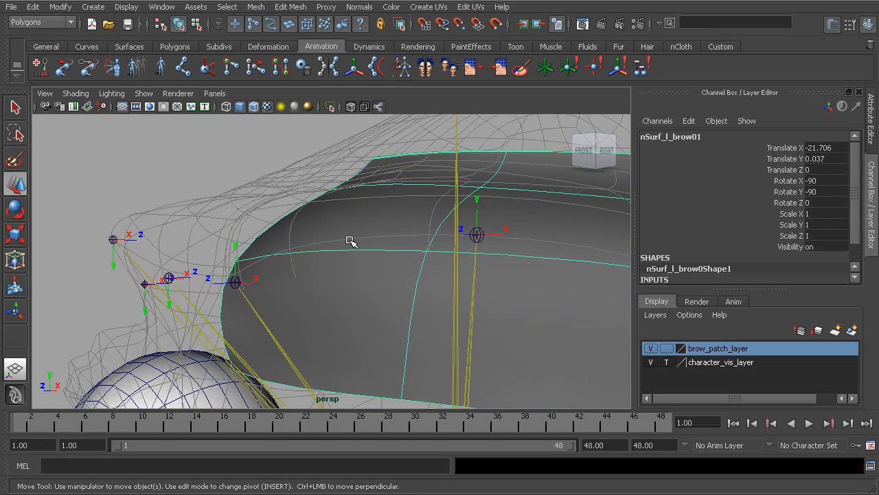
alt+drag(288, 285, 281, 282)
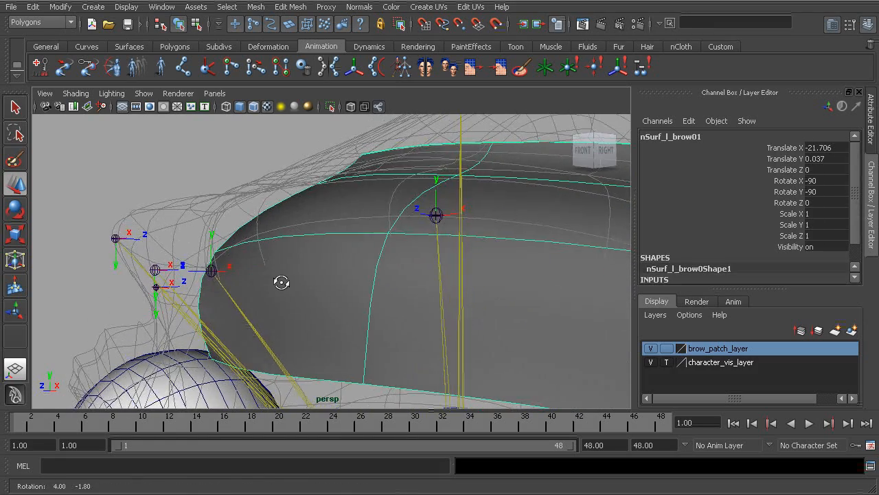
click(215, 270)
alt+drag(227, 283, 257, 291)
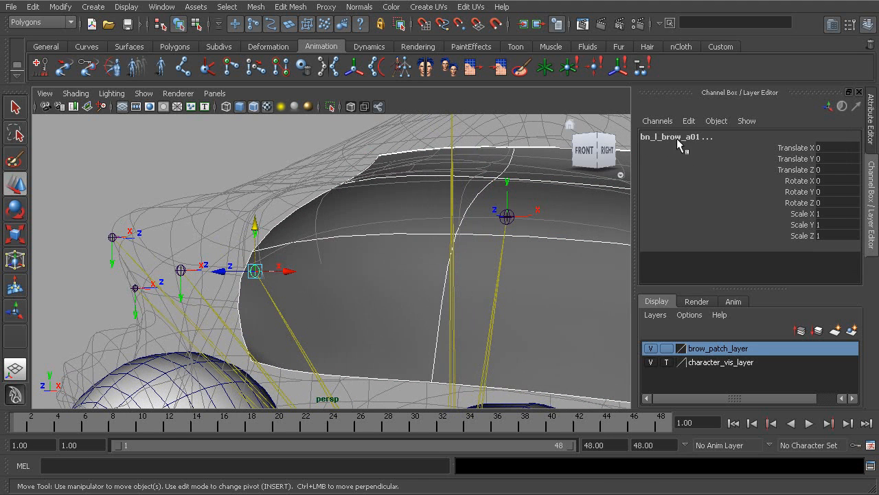
alt+right_drag(377, 232, 310, 244)
alt+drag(310, 244, 338, 246)
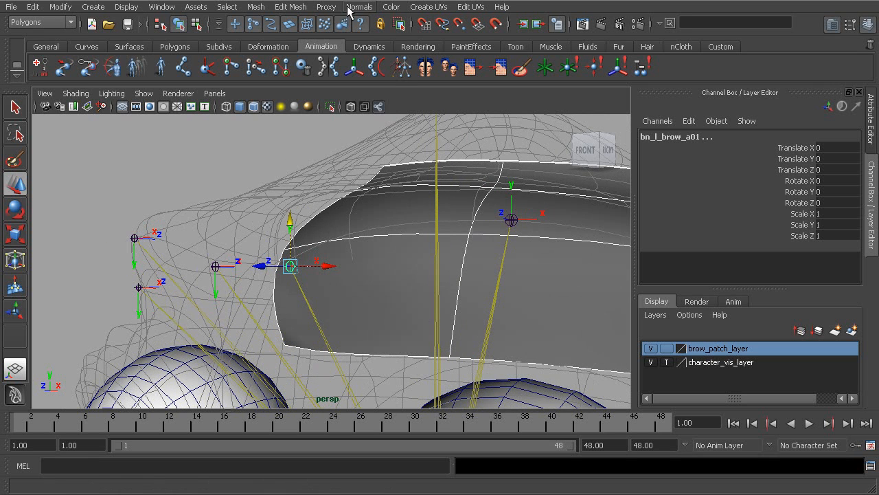
Step: Switch to the Animation menu set and reset the Normal constraint options to their defaults
click(45, 26)
click(35, 34)
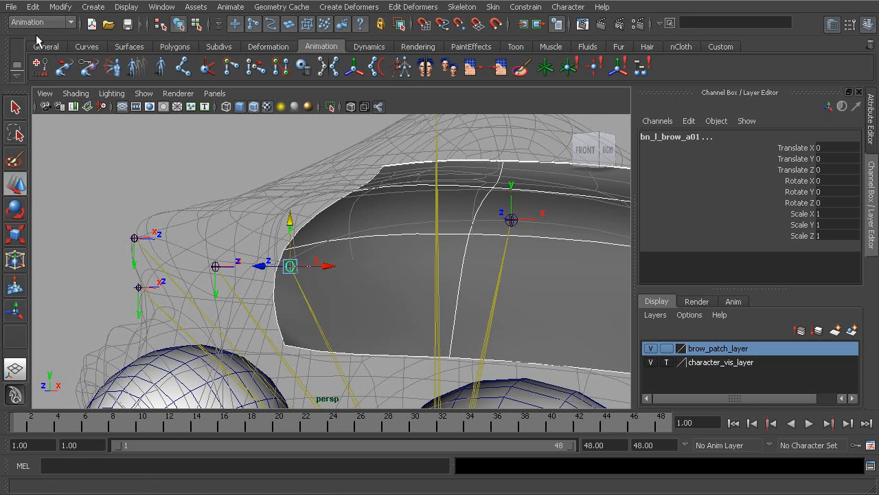
click(520, 7)
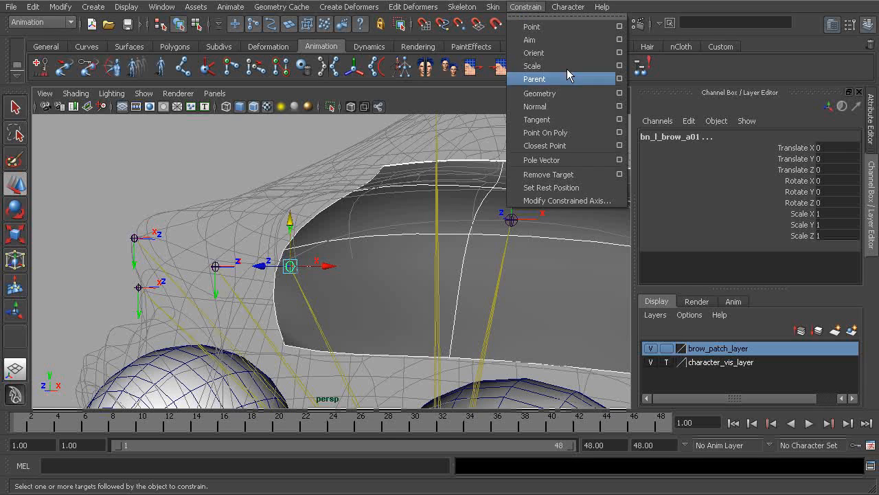
click(620, 107)
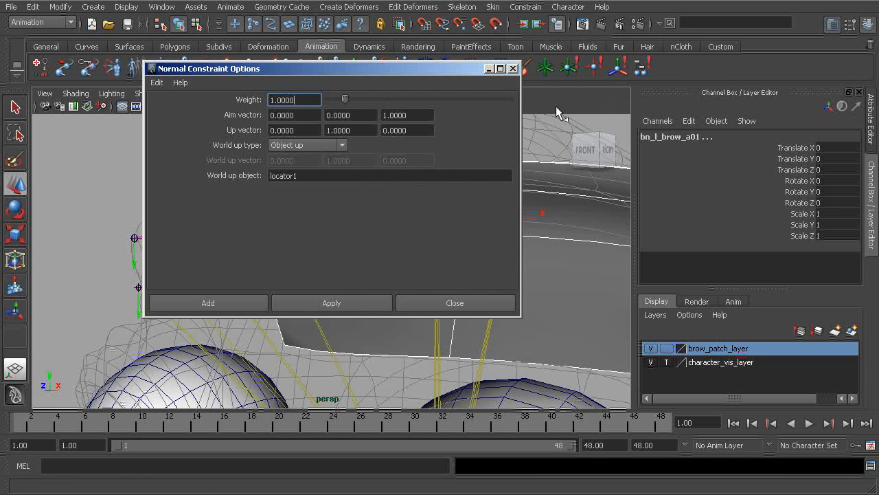
click(166, 83)
click(170, 107)
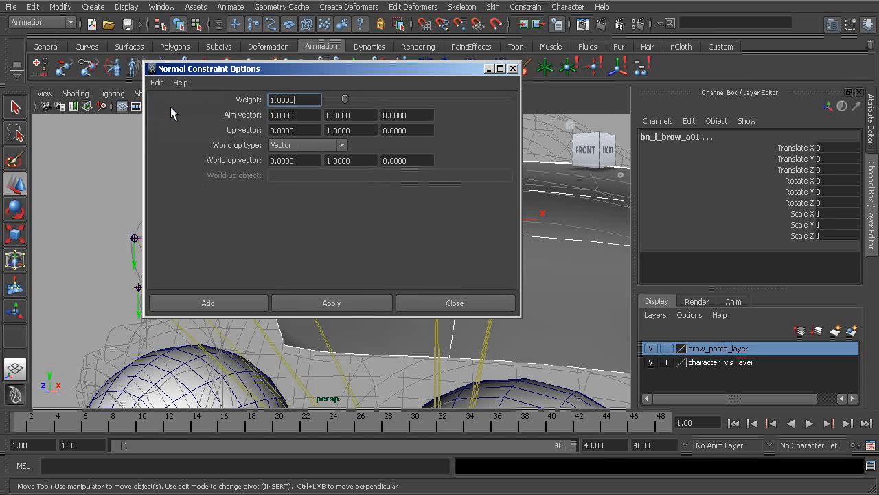
drag(340, 70, 635, 48)
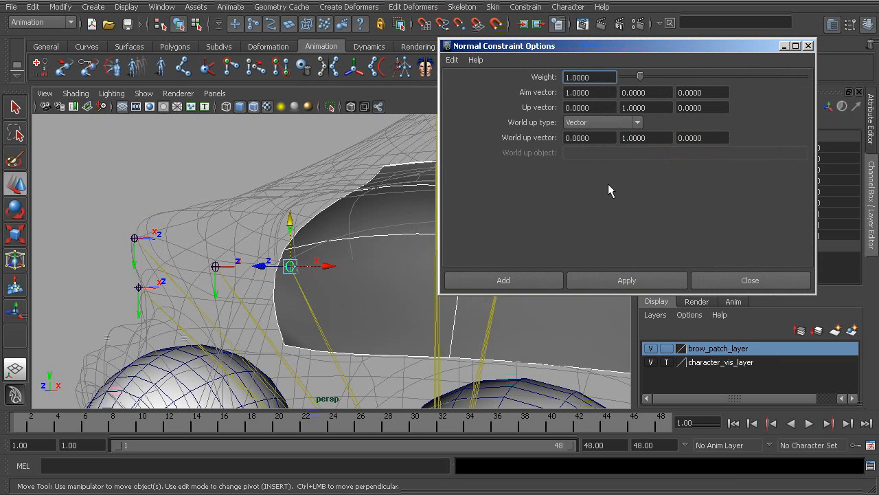
Step: Constrain the bn_l_brow_a01 joint to the brow surface with a default Normal constraint and check the joint's axes
click(645, 279)
alt+drag(306, 251, 314, 292)
alt+right_drag(293, 286, 318, 286)
alt+drag(318, 287, 294, 285)
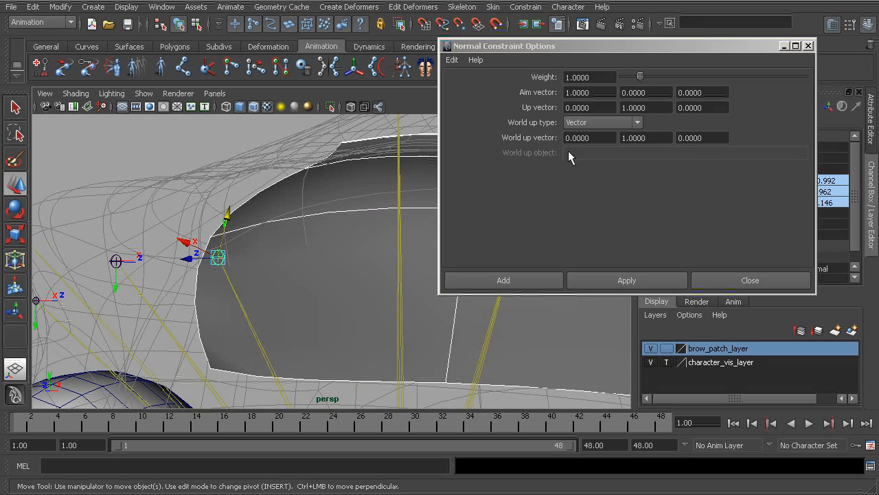
mouse_move(202, 278)
alt+mouse_down()
mouse_move(211, 274)
mouse_move(204, 272)
alt+mouse_up()
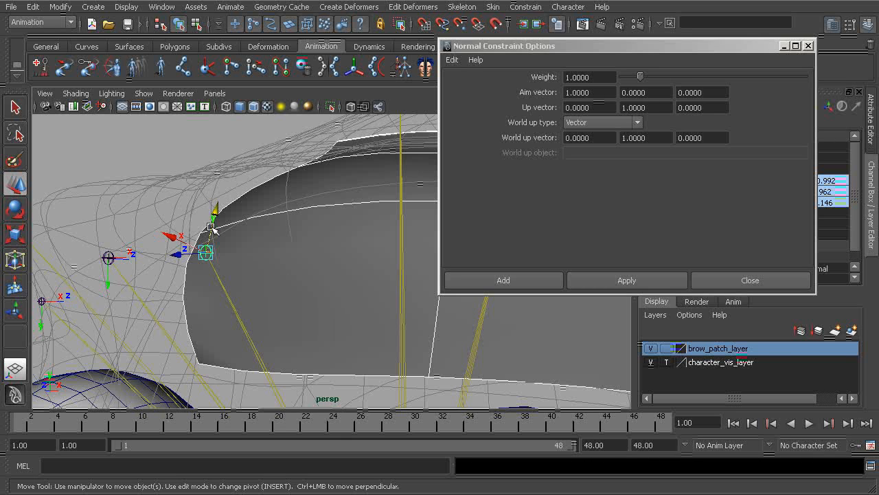
alt+drag(229, 291, 280, 261)
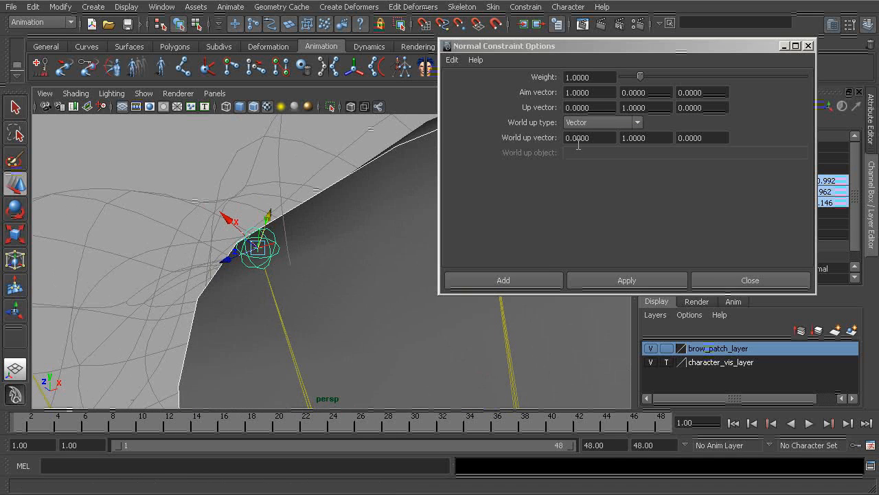
Step: Move the bn_l_brow_a01 joint around over the brow surface to test its orientation, and undo the last move
alt+drag(345, 238, 385, 331)
drag(448, 386, 156, 275)
alt+drag(283, 263, 362, 351)
alt+drag(278, 404, 285, 340)
drag(183, 285, 221, 351)
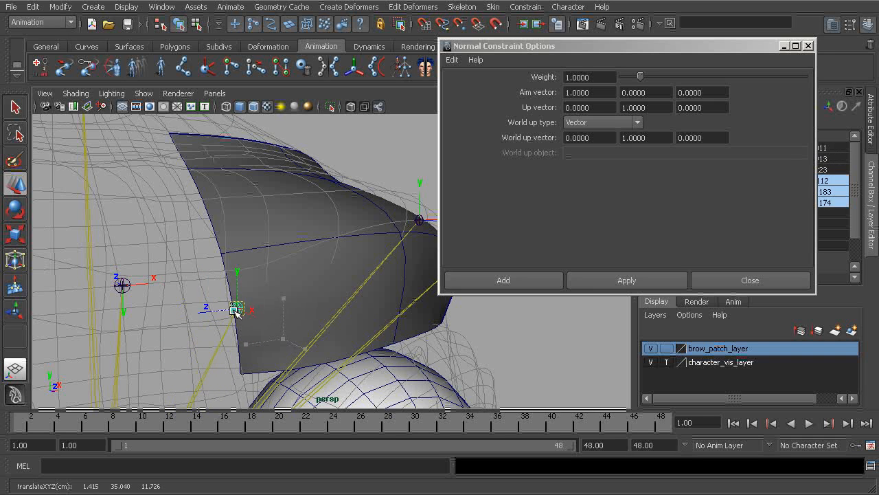
drag(190, 275, 194, 229)
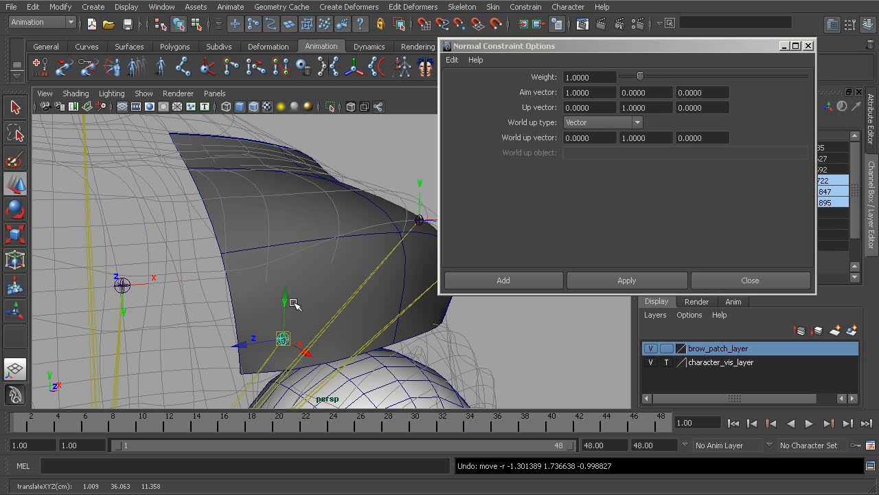
Step: Try rotating the head joint to test how the constrained brow joint follows, and undo the rotation
alt+right_drag(293, 302, 230, 292)
alt+drag(230, 291, 184, 279)
click(209, 280)
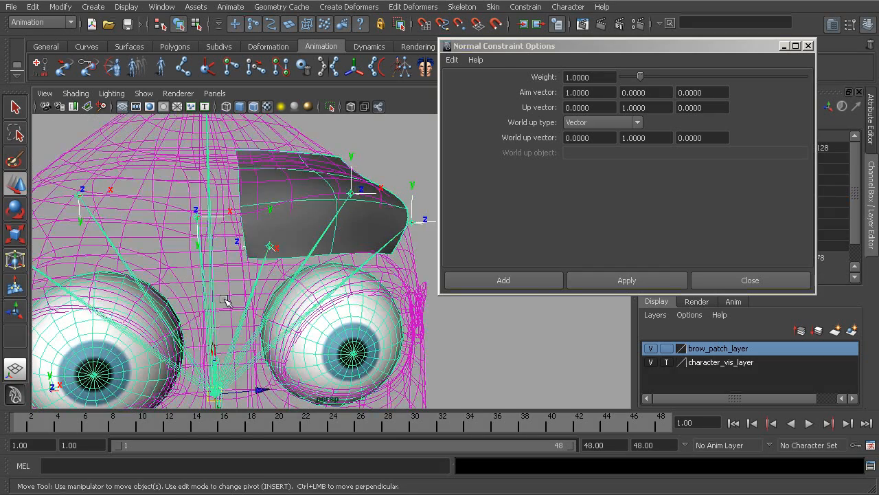
alt+right_drag(222, 299, 218, 298)
alt+drag(215, 299, 184, 272)
key(e)
alt+middle_drag(180, 241, 201, 246)
drag(325, 353, 299, 316)
key(ctrl+z)
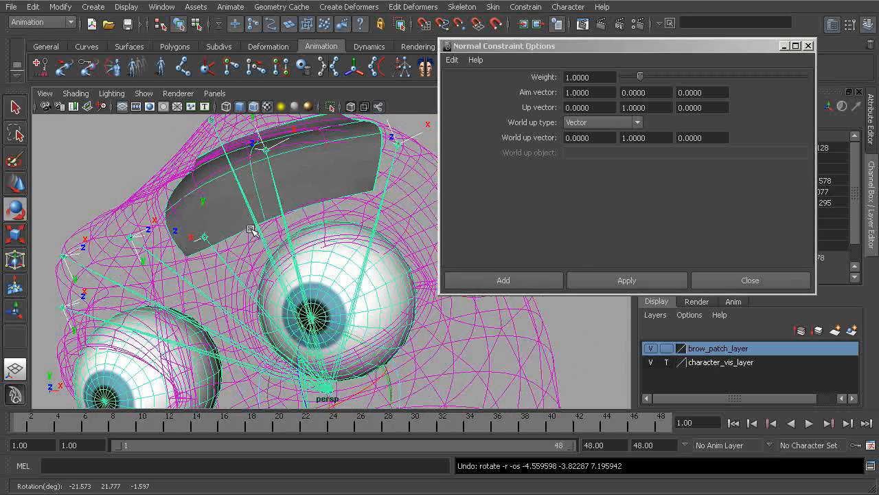
Step: Reselect the bn_l_brow_a01 joint at the lower inner corner of the brow surface
alt+middle_drag(342, 259, 226, 285)
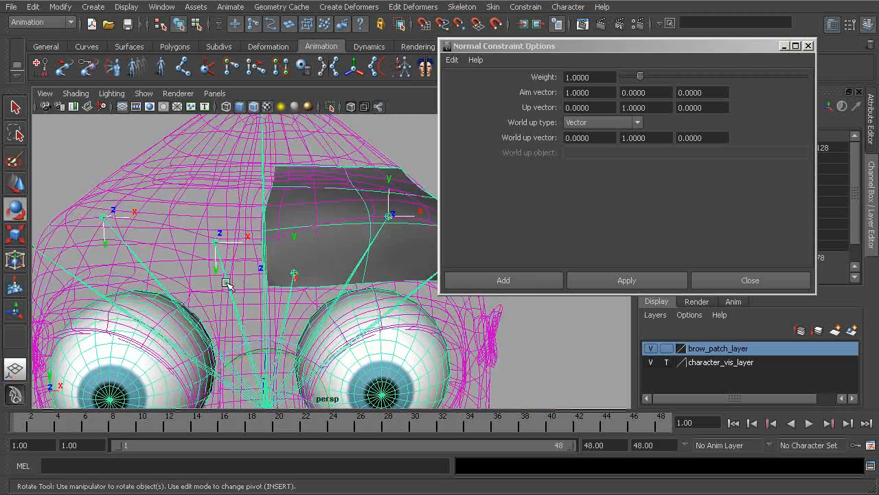
alt+right_drag(226, 285, 262, 293)
alt+middle_drag(263, 293, 240, 314)
alt+drag(254, 305, 204, 306)
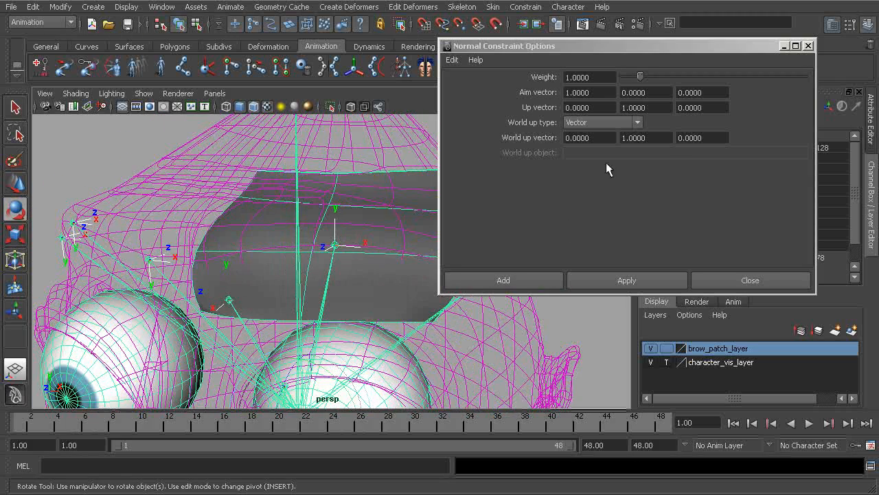
alt+drag(275, 281, 250, 301)
alt+right_drag(250, 301, 280, 345)
click(273, 349)
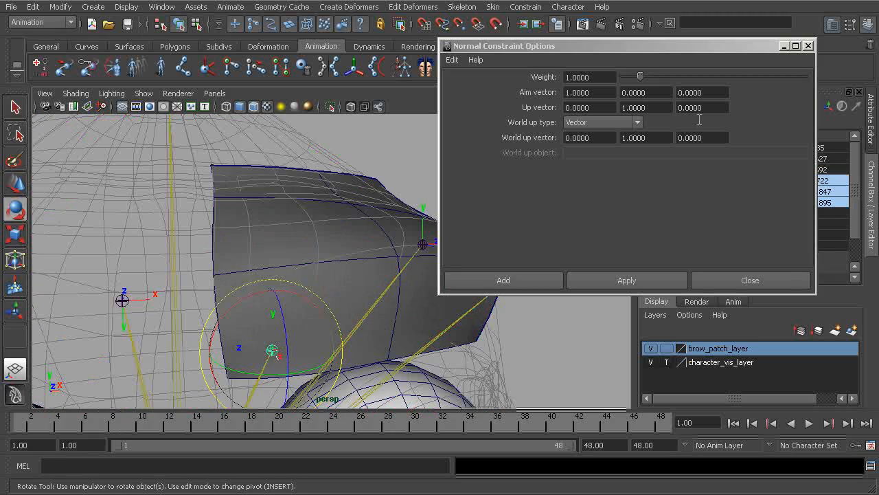
Step: Find the bn_l_brow_a01 joint in the Outliner and delete the normal constraint parented under it
drag(711, 45, 473, 72)
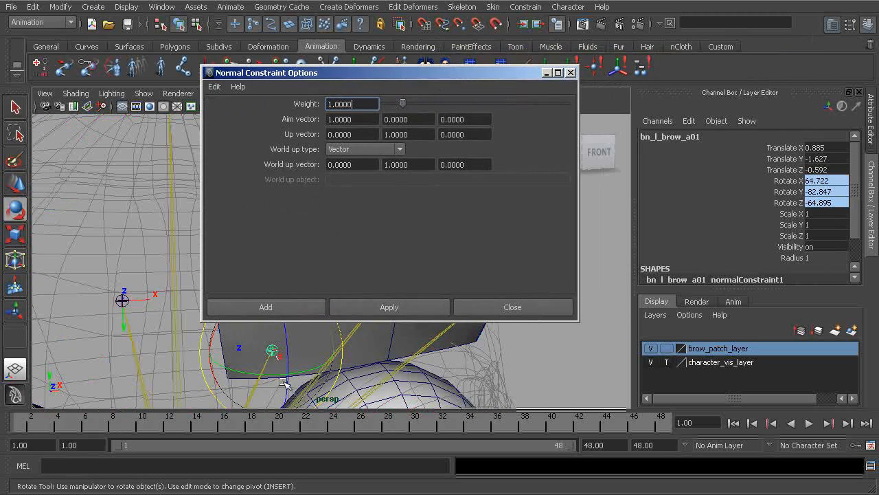
alt+middle_drag(296, 372, 256, 366)
alt+right_drag(221, 362, 176, 343)
alt+drag(172, 341, 146, 322)
alt+middle_drag(147, 322, 122, 285)
click(161, 6)
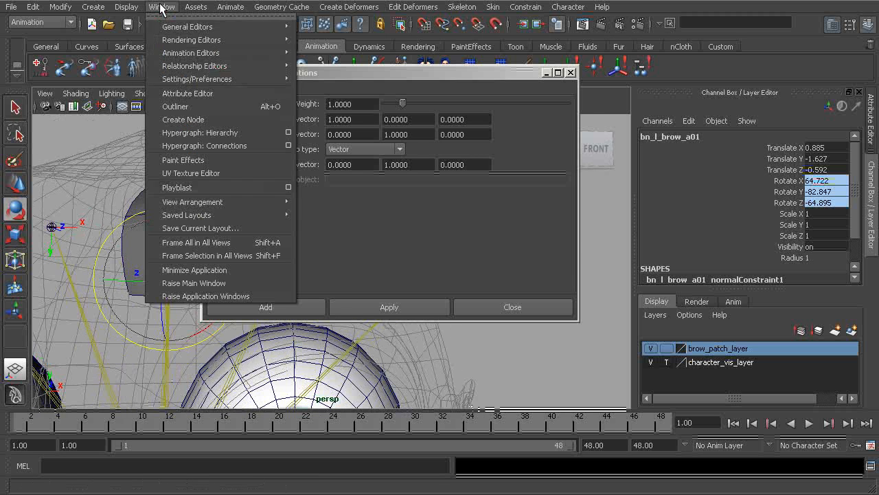
click(193, 107)
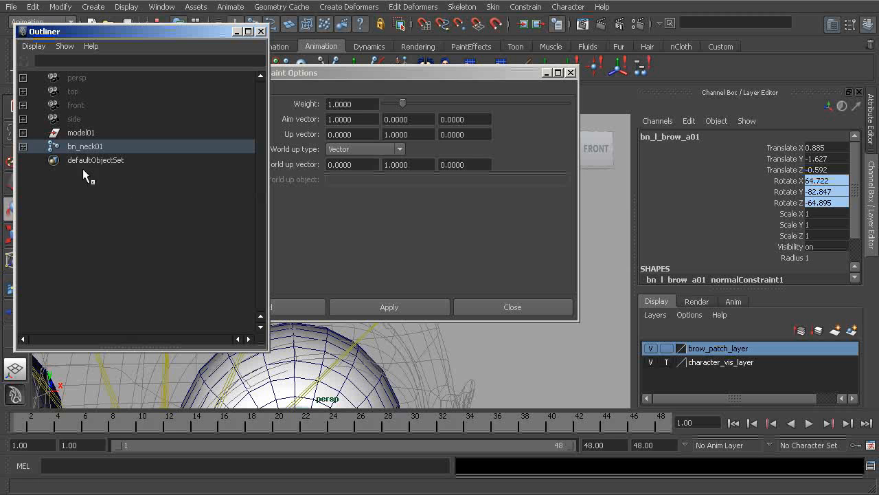
key(f)
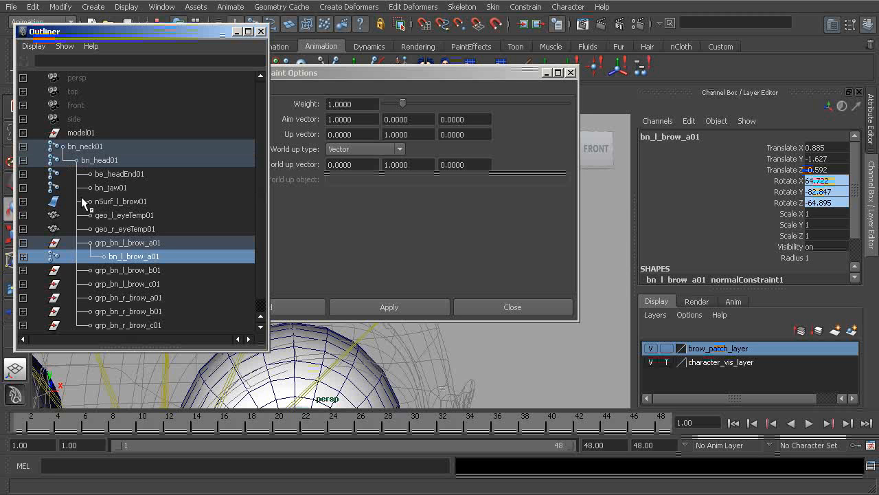
click(23, 256)
click(163, 270)
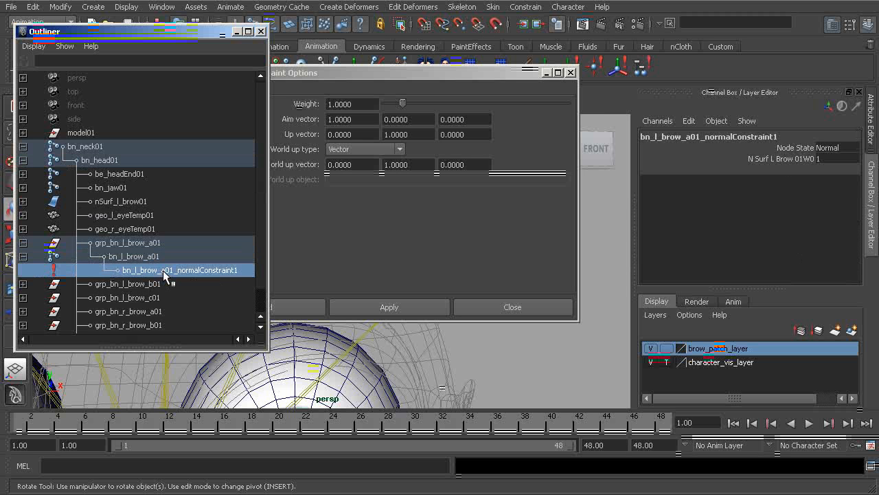
key(Delete)
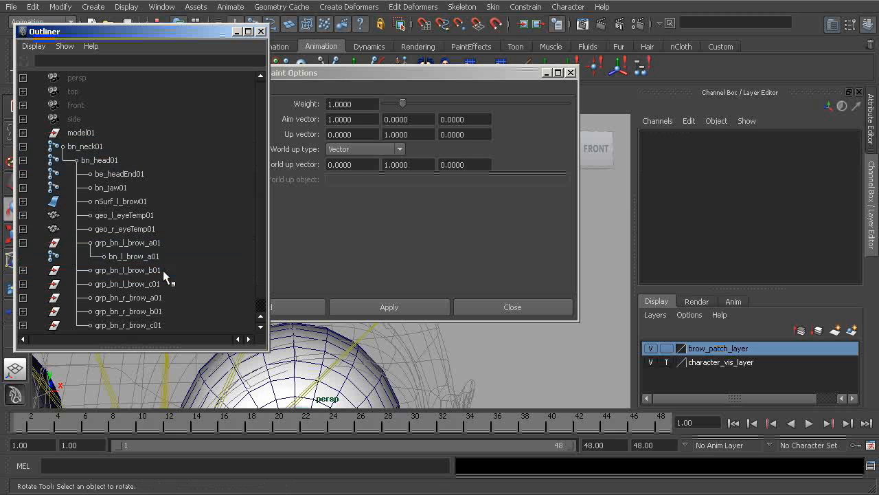
Step: Select the bn_l_brow_a01 joint, close the Outliner, and set all the joint's translate and rotate values to 0
click(107, 260)
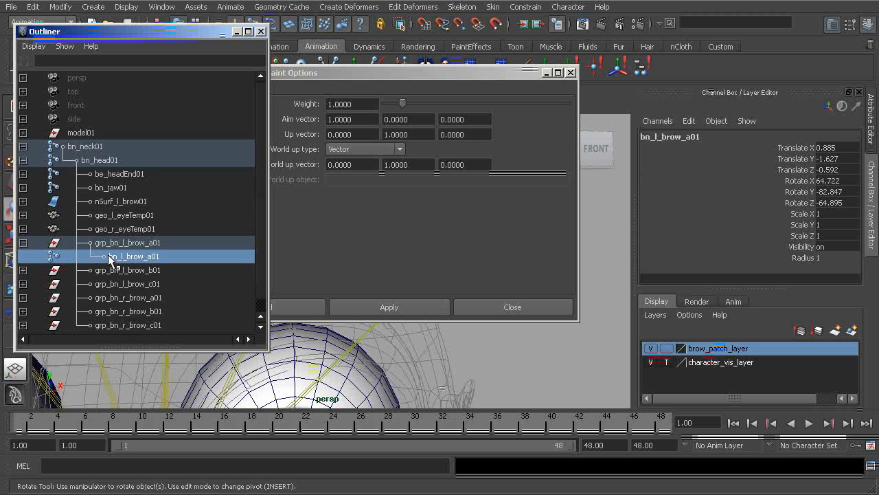
click(24, 243)
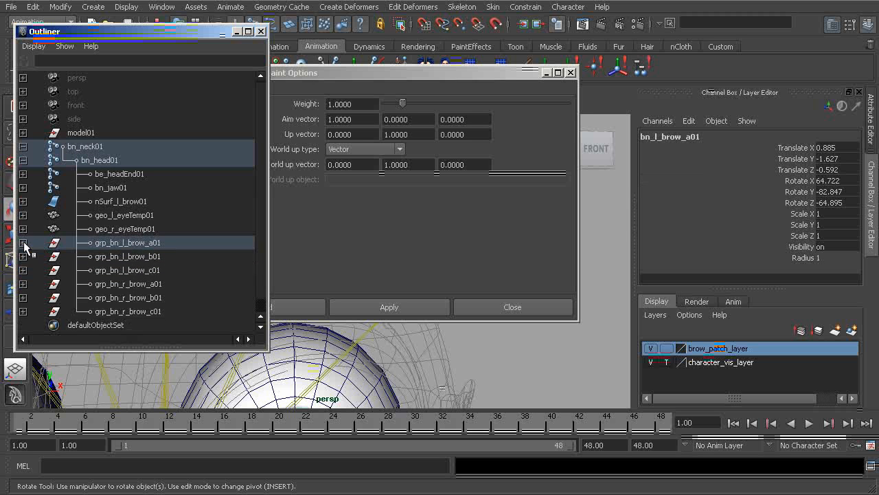
click(260, 32)
key(e)
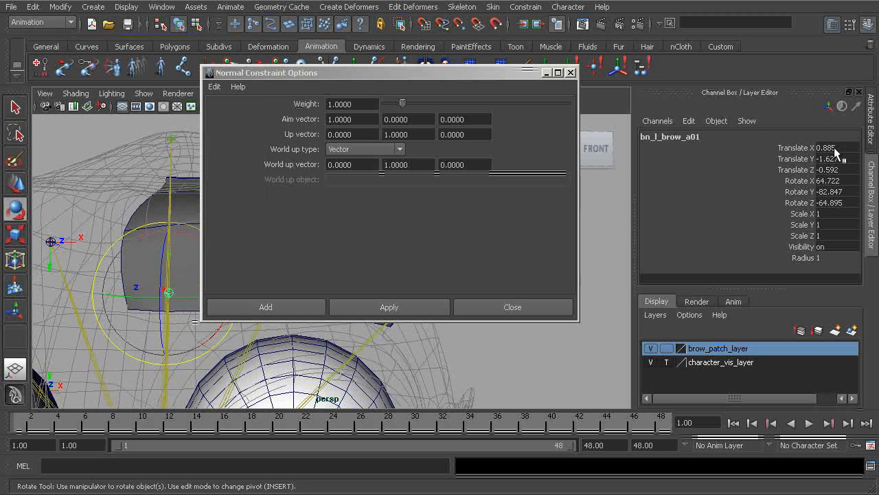
drag(836, 153, 831, 208)
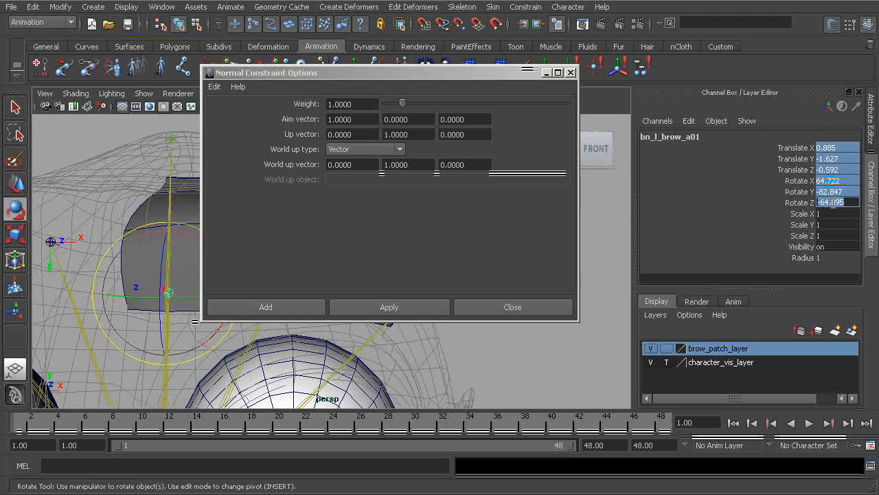
text(0)
key(Return)
Step: Examine the bn_l_brow_a01 joint's local axes against the brow surface to determine which axis faces outward
drag(354, 70, 508, 80)
alt+middle_drag(191, 233, 245, 227)
alt+drag(245, 227, 200, 297)
alt+middle_drag(213, 289, 177, 323)
alt+right_drag(251, 276, 210, 278)
alt+drag(210, 278, 175, 325)
alt+middle_drag(175, 325, 180, 311)
alt+right_drag(180, 310, 220, 357)
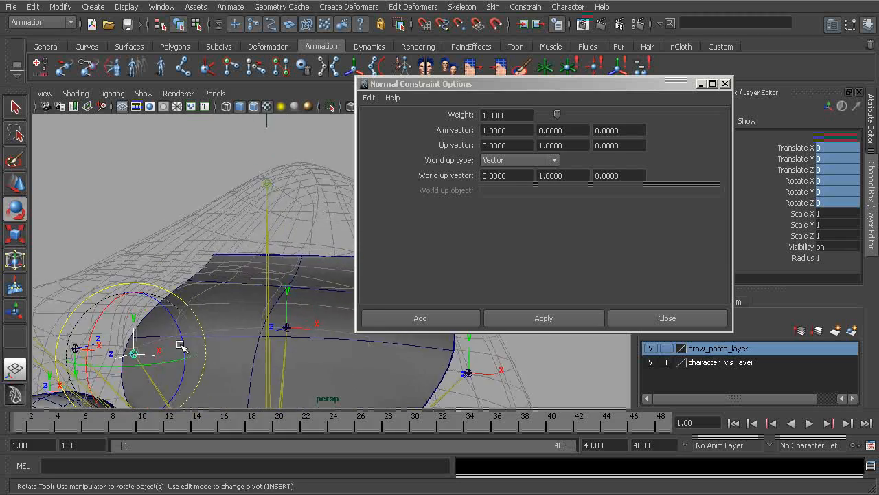
alt+middle_drag(132, 351, 216, 300)
alt+right_drag(216, 300, 239, 355)
alt+middle_drag(171, 352, 223, 316)
alt+drag(224, 316, 225, 310)
alt+right_drag(225, 311, 239, 309)
alt+drag(240, 310, 208, 324)
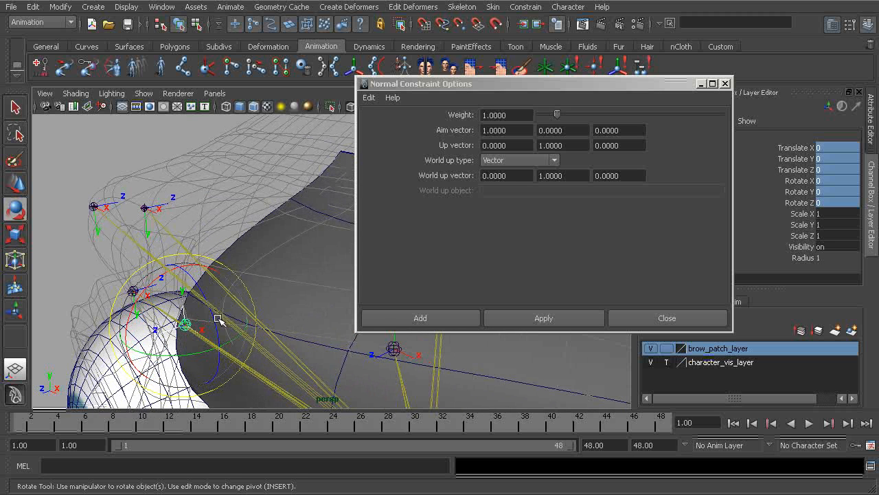
Step: Set the normal constraint's aim vector to 0, 0, 1 so the joint's Z axis aims along the surface normal
click(505, 131)
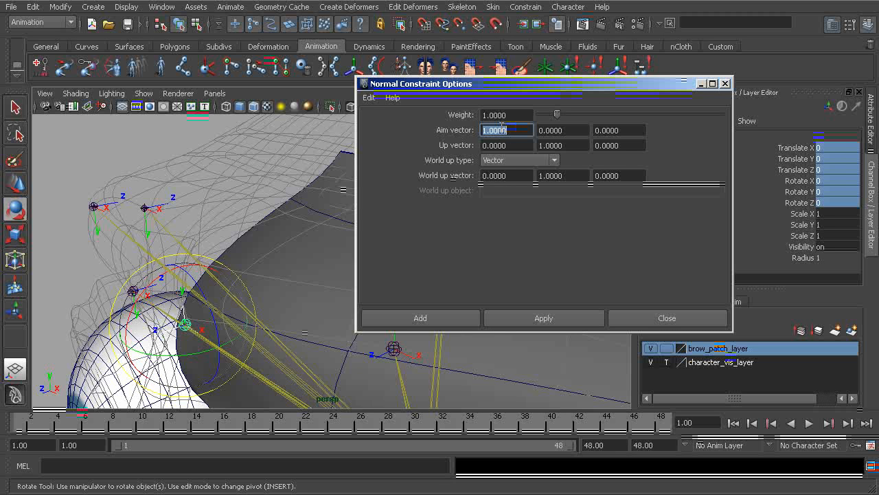
double_click(615, 131)
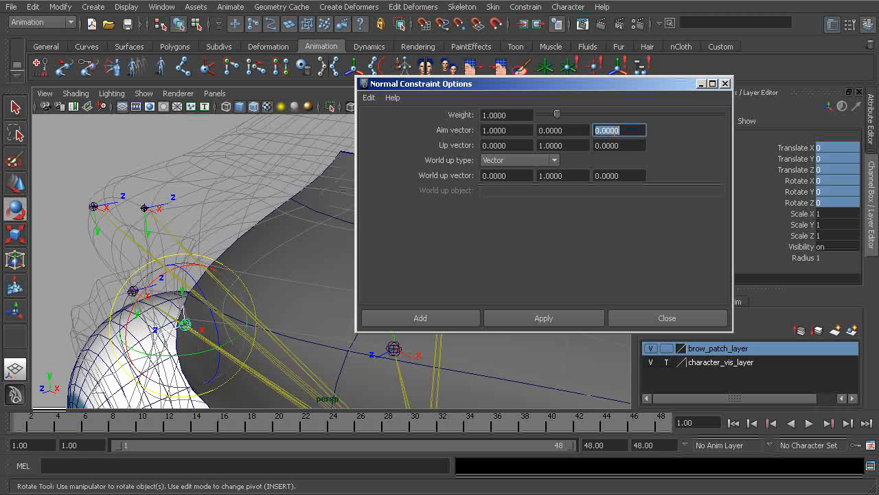
text(1)
key(Return)
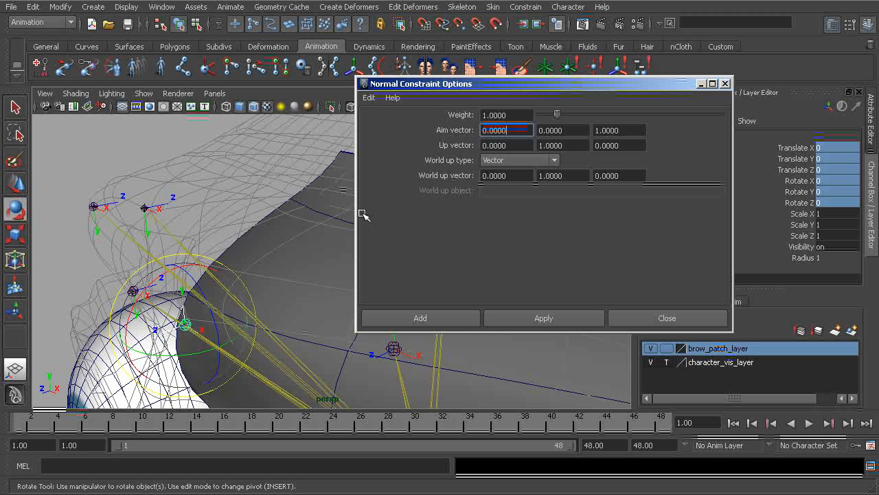
Step: Set the normal constraint's world up type to Object up
alt+drag(204, 261, 225, 275)
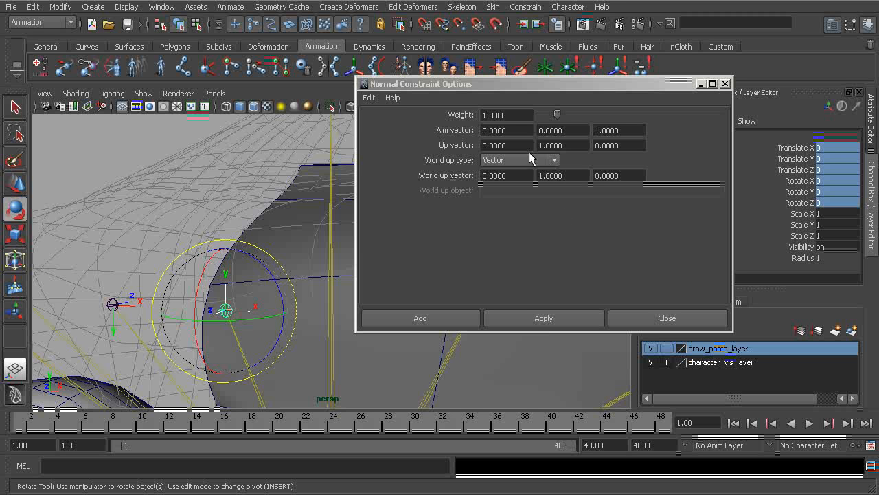
alt+middle_drag(275, 272, 221, 343)
alt+drag(222, 343, 227, 284)
alt+right_drag(228, 284, 208, 221)
alt+middle_drag(209, 221, 185, 258)
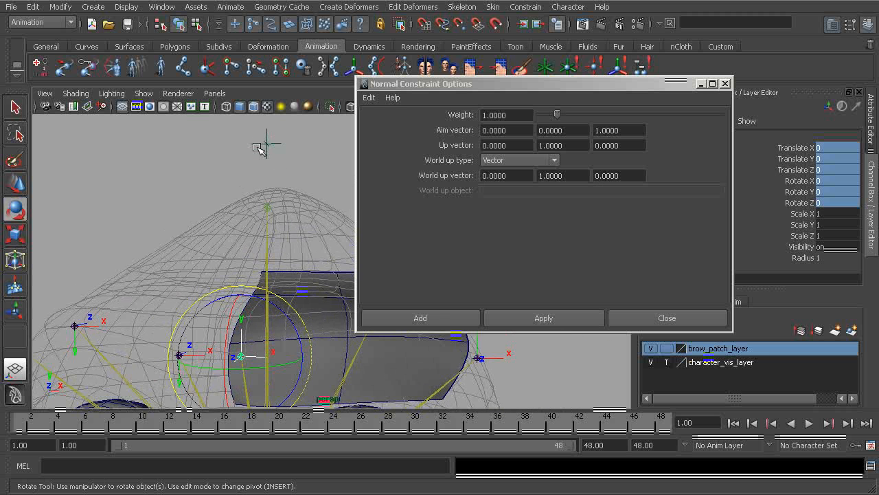
alt+middle_drag(264, 217, 264, 203)
click(511, 159)
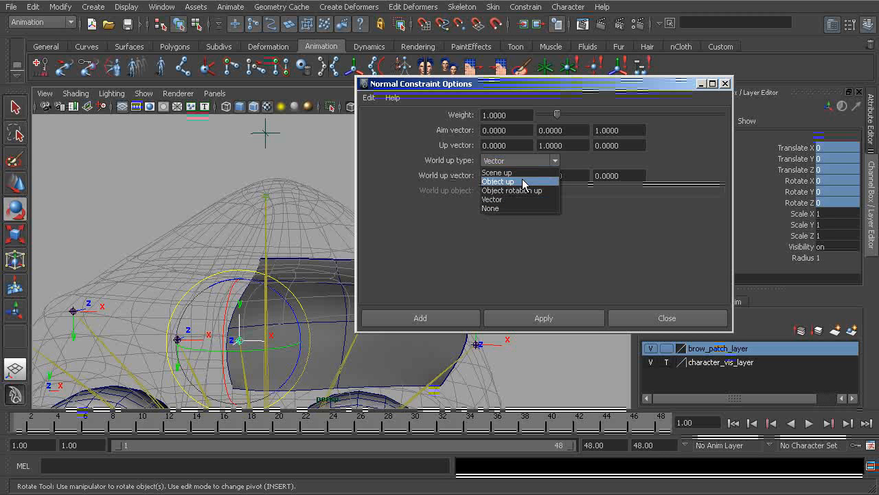
click(524, 182)
click(517, 161)
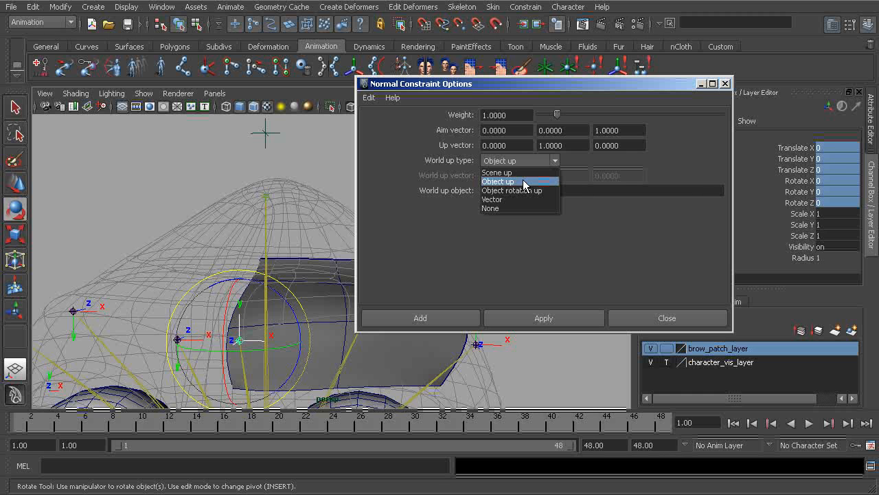
click(523, 181)
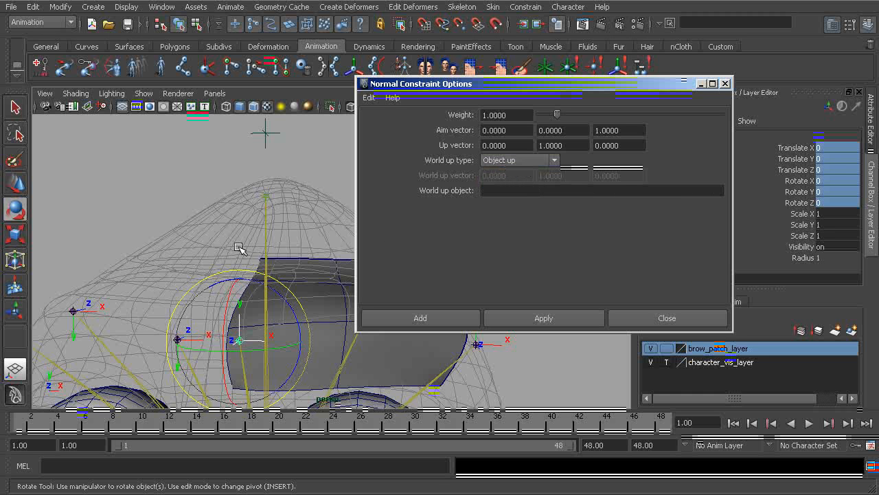
Step: Copy the name of the locator above the head, loc_upVct01, into the constraint's World up object setting
alt+drag(245, 188, 217, 188)
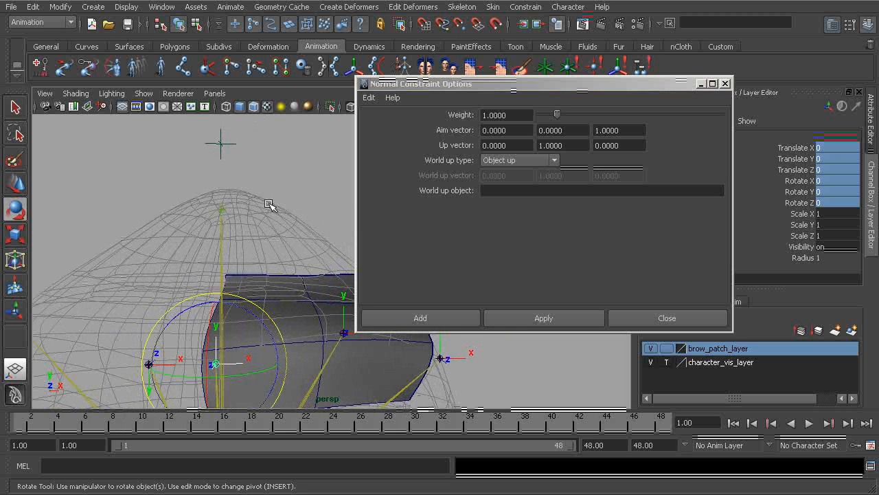
drag(229, 157, 231, 162)
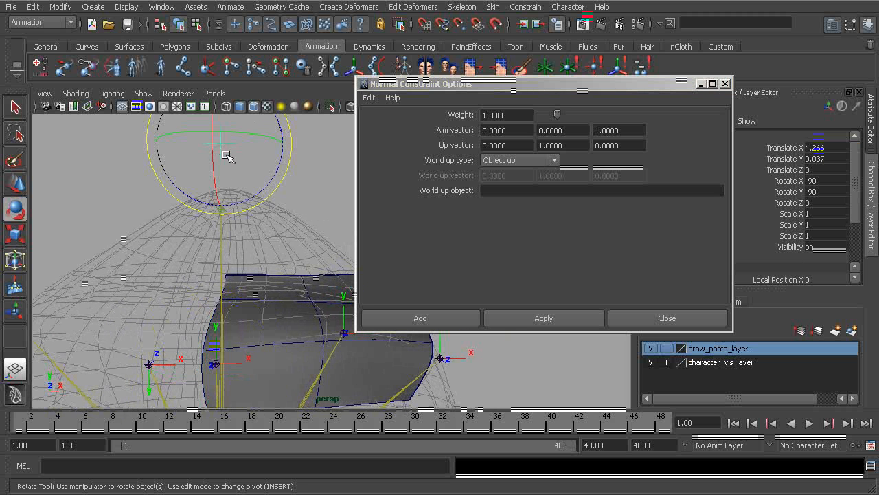
drag(522, 93, 356, 122)
double_click(678, 136)
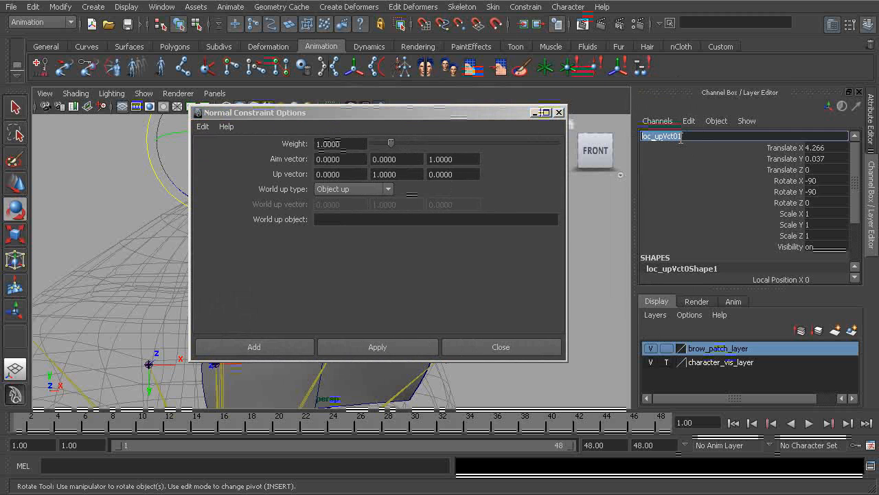
drag(413, 118, 594, 101)
click(523, 197)
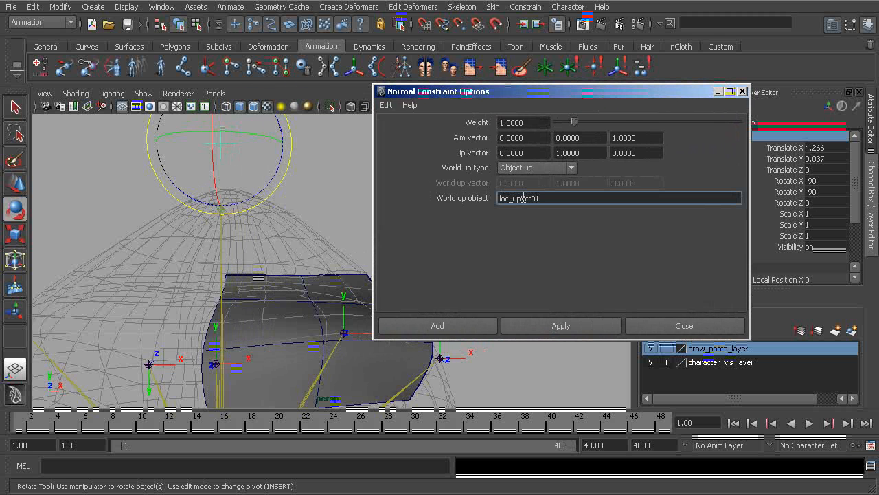
Step: Select the brow surface plus the bn_l_brow_a01 joint at its inner corner and apply the normal constraint
click(257, 326)
alt+middle_drag(250, 357, 279, 290)
alt+drag(278, 290, 221, 294)
alt+right_drag(221, 293, 184, 266)
shift+click(182, 309)
alt+middle_drag(184, 265, 176, 294)
alt+drag(177, 294, 232, 285)
alt+right_drag(232, 285, 223, 278)
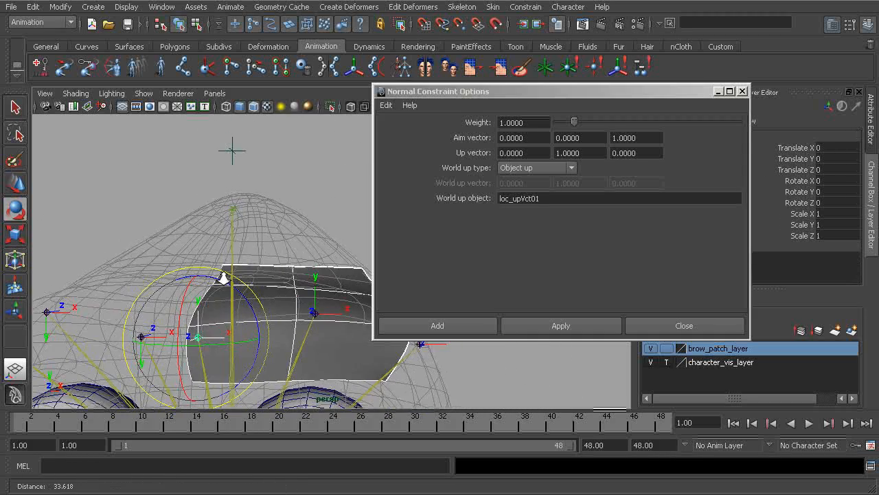
click(576, 328)
Step: Examine from several angles how the bn_l_brow_a01 joint's axes are oriented against the brow surface
alt+middle_drag(180, 351, 212, 322)
alt+right_drag(212, 322, 249, 340)
alt+drag(249, 341, 282, 341)
alt+right_drag(282, 341, 302, 364)
alt+middle_drag(254, 339, 275, 281)
alt+drag(276, 282, 241, 294)
alt+middle_drag(256, 283, 255, 299)
alt+right_drag(254, 299, 243, 302)
mouse_move(243, 303)
alt+mouse_down()
mouse_move(250, 316)
mouse_move(244, 308)
alt+mouse_up()
Step: Test the normal constraint by moving the bn_l_brow_a01 joint over the brow surface, and undo the last move
click(251, 347)
click(212, 328)
alt+drag(201, 349, 297, 350)
alt+middle_drag(294, 351, 240, 344)
alt+drag(234, 331, 216, 230)
key(w)
drag(305, 320, 240, 354)
drag(224, 287, 200, 317)
key(ctrl+z)
Step: Set the bn_l_brow_a01 joint's Translate X, Y and Z to 0
ctrl+drag(818, 147, 824, 169)
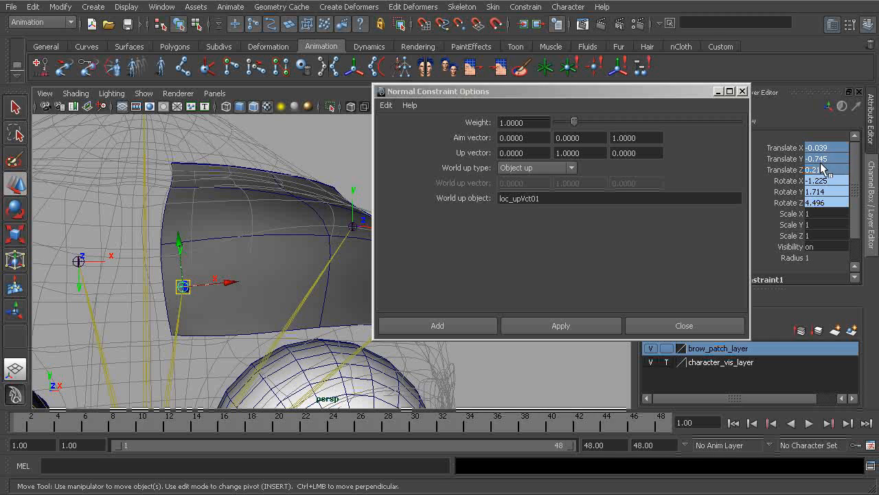
text(0)
key(Return)
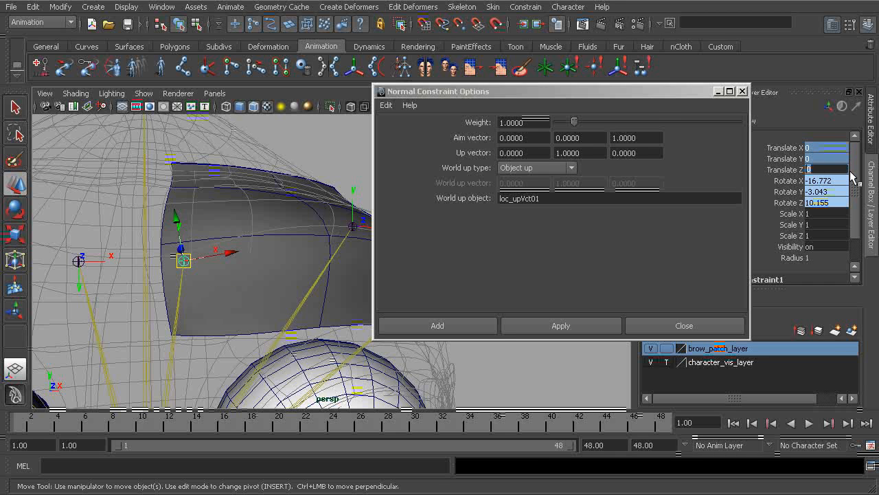
Step: Lock the Rotate X, Y and Z channels of the bn_l_brow_a01 joint
drag(628, 92, 500, 84)
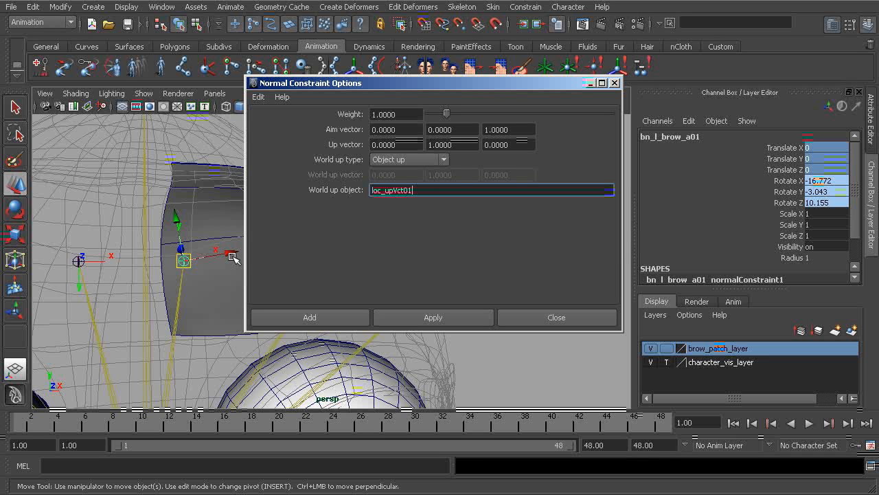
alt+drag(162, 227, 159, 255)
drag(783, 180, 781, 202)
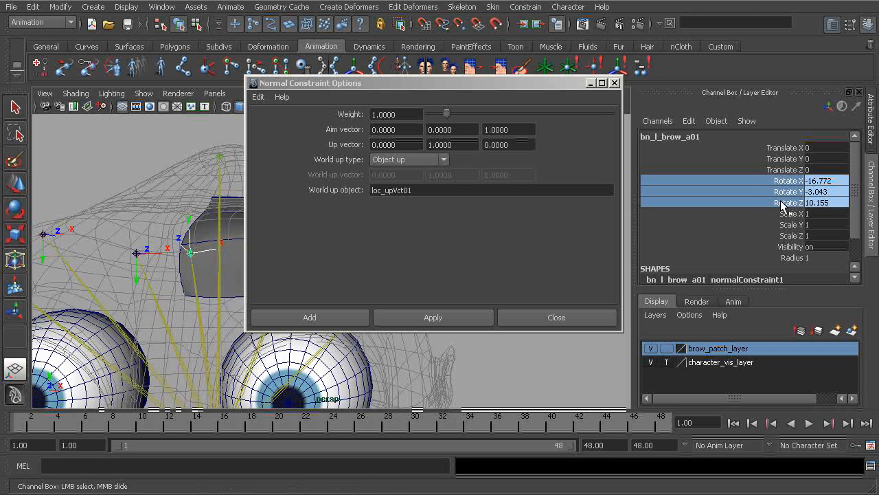
right_drag(764, 190, 793, 459)
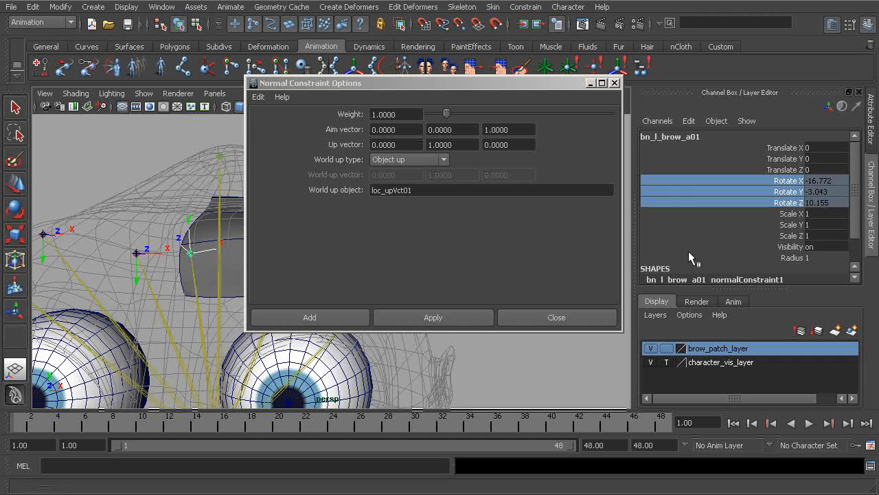
Step: Normal-constrain the middle brow joint bn_l_brow_b01 to the brow surface with the same constraint options
drag(423, 87, 546, 102)
alt+middle_drag(219, 233, 211, 251)
alt+drag(211, 251, 269, 274)
alt+drag(283, 305, 220, 297)
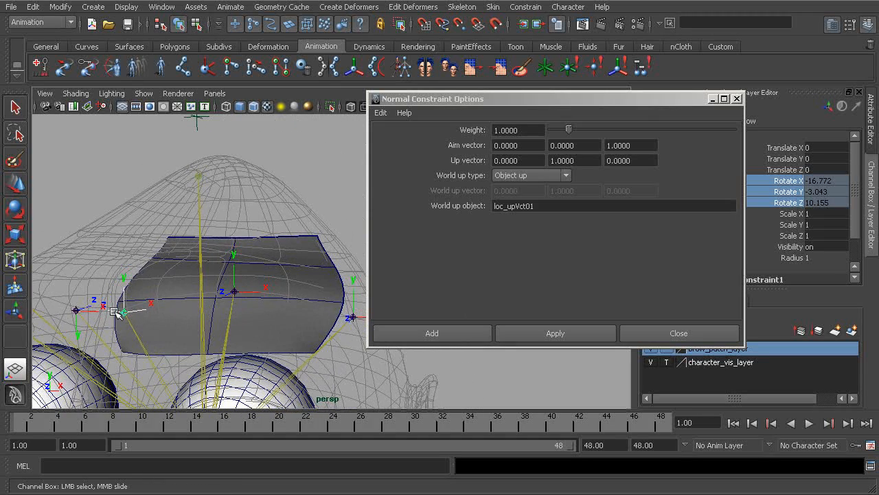
alt+drag(299, 310, 244, 267)
click(279, 300)
key(w)
click(244, 310)
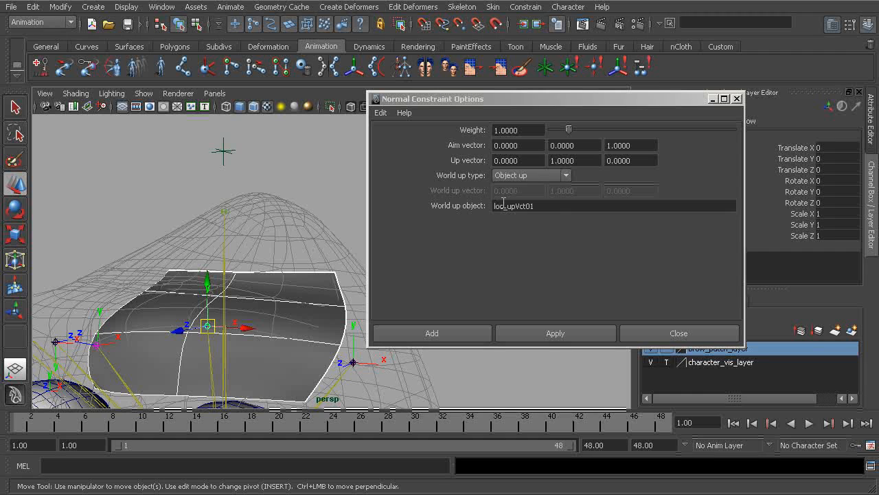
click(555, 333)
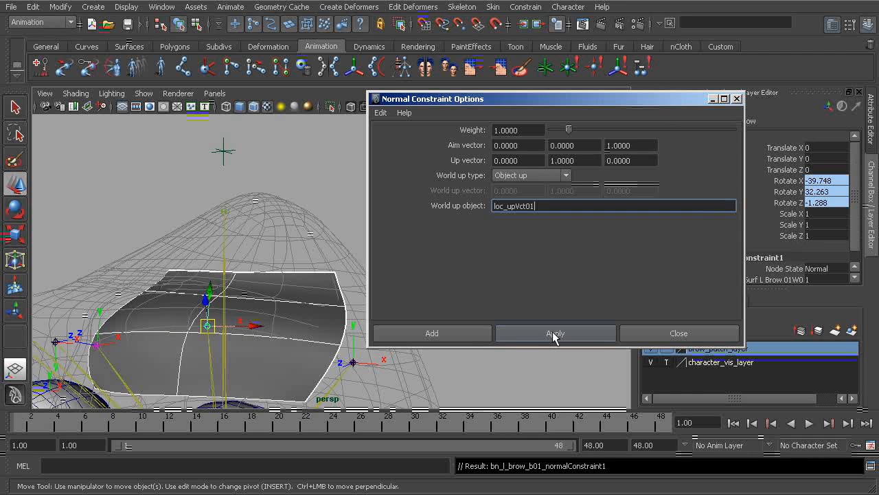
Step: Test-move the bn_l_brow_b01 joint along the brow surface, undo the move, and examine the joint's orientation
alt+drag(211, 305, 162, 313)
click(208, 192)
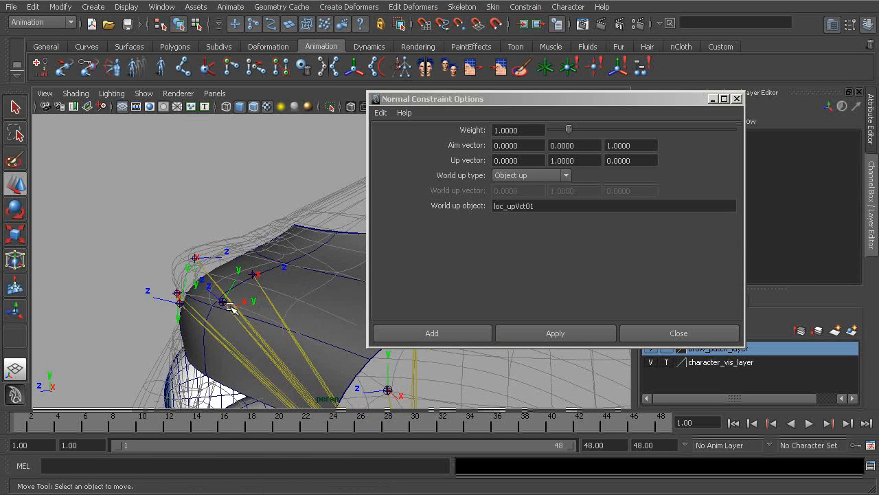
click(224, 303)
alt+drag(236, 308, 255, 276)
key(ctrl+z)
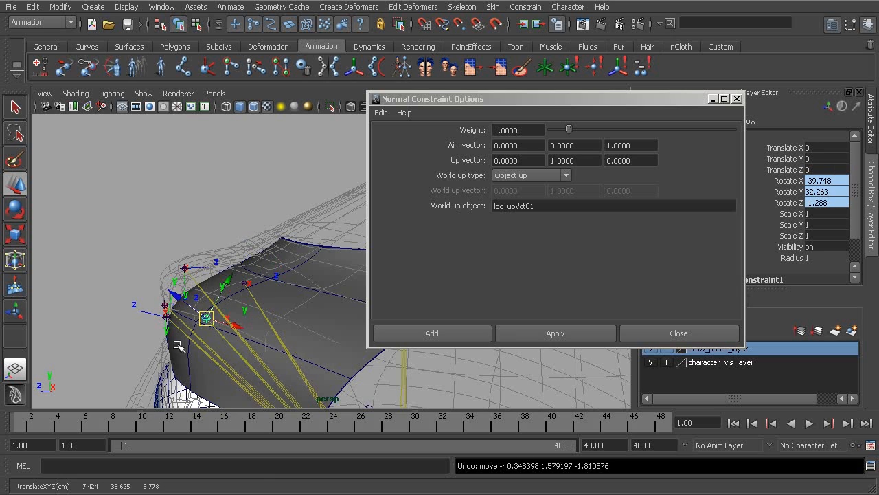
alt+drag(220, 338, 224, 318)
alt+middle_drag(134, 385, 184, 332)
alt+drag(184, 332, 254, 293)
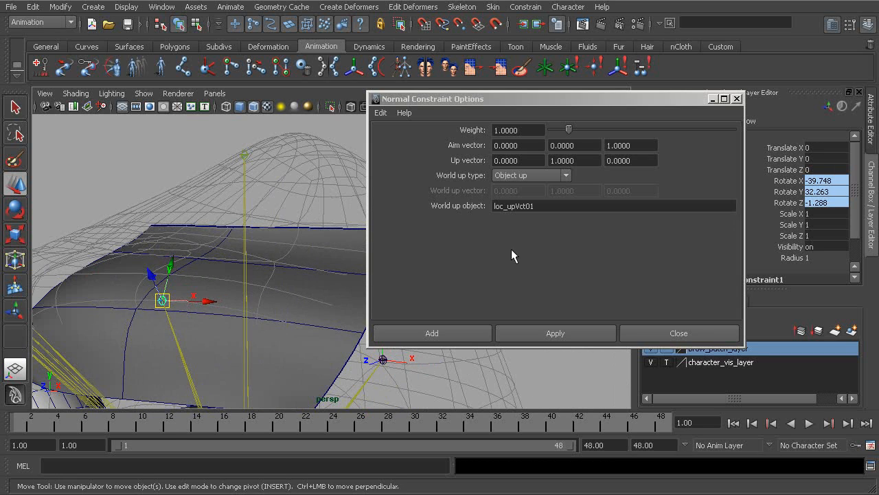
Step: Lock the Rotate X, Y and Z channels of the bn_l_brow_b01 joint
drag(786, 181, 787, 202)
right_click(783, 191)
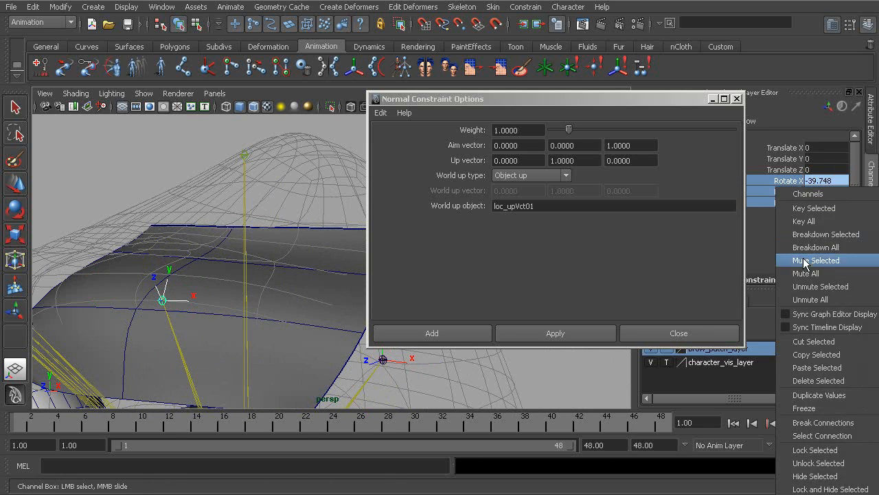
click(821, 451)
Step: Normal-constrain the outer brow joint bn_l_brow_c01 to the brow surface with the same constraint options
alt+drag(163, 296, 281, 357)
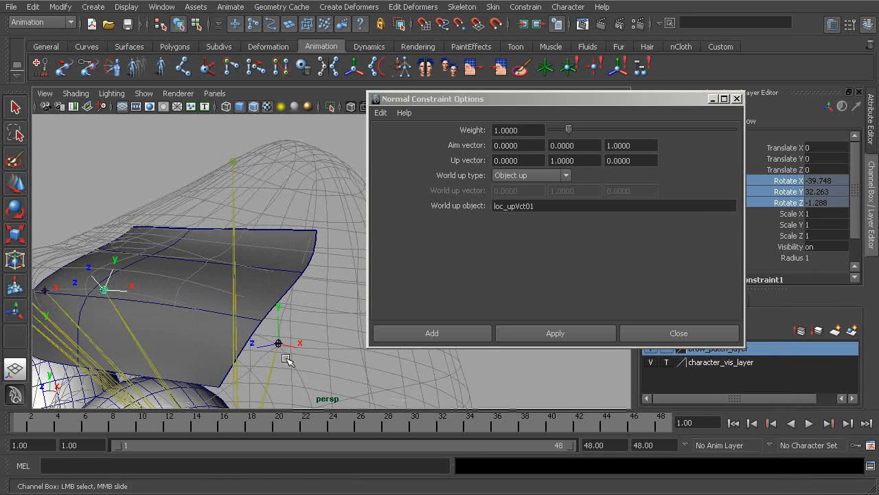
click(280, 344)
key(w)
alt+middle_drag(279, 345, 152, 331)
alt+drag(152, 332, 269, 330)
alt+middle_drag(169, 309, 203, 320)
alt+middle_drag(246, 354, 314, 354)
alt+drag(315, 354, 298, 346)
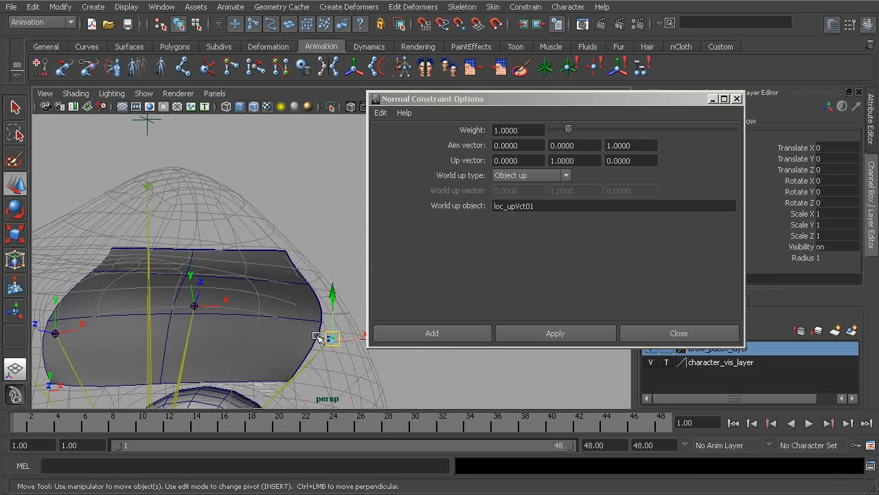
alt+middle_drag(316, 337, 289, 343)
click(288, 341)
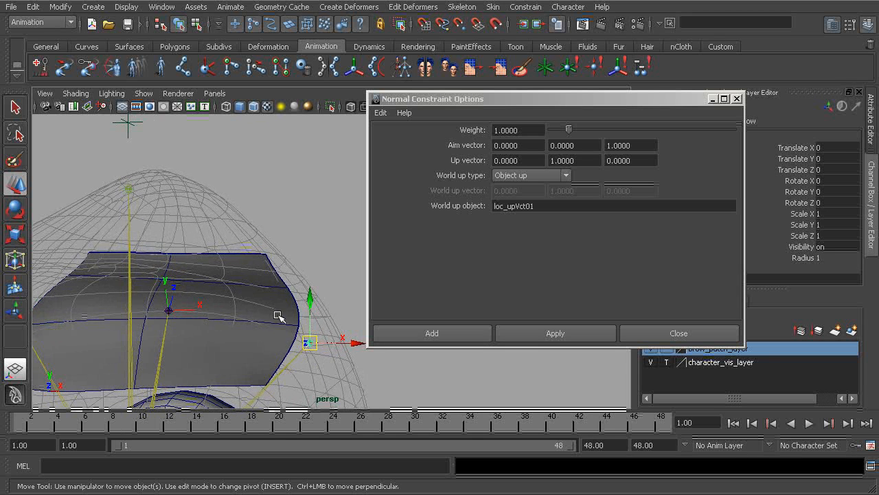
shift+click(310, 342)
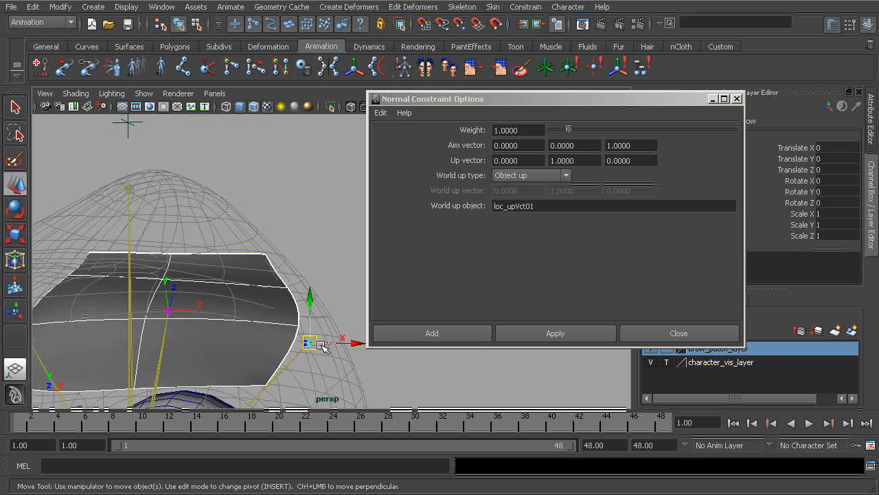
click(544, 336)
Step: Test-move the bn_l_brow_c01 joint across the brow surface and undo the move
alt+drag(287, 325, 273, 363)
click(306, 294)
click(330, 366)
drag(329, 366, 240, 362)
key(ctrl+z)
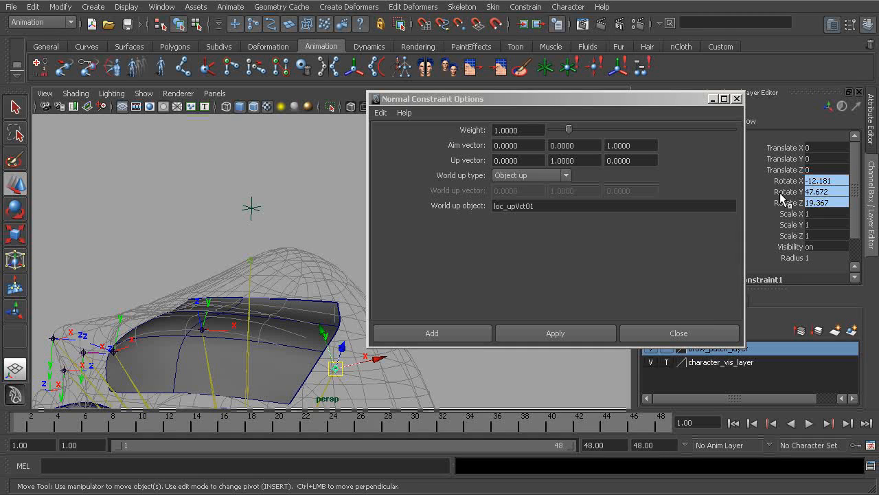
Step: Lock the Rotate X, Y and Z channels of the bn_l_brow_c01 joint and close the Normal Constraint Options
right_click(786, 197)
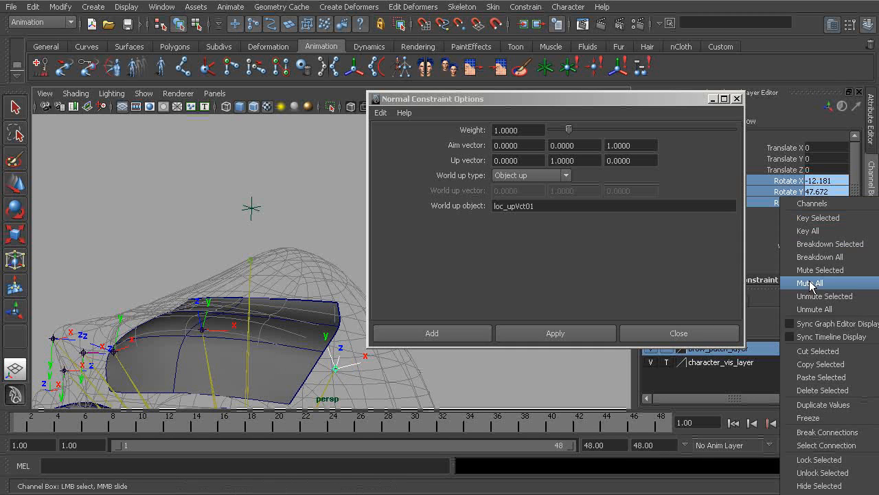
click(818, 459)
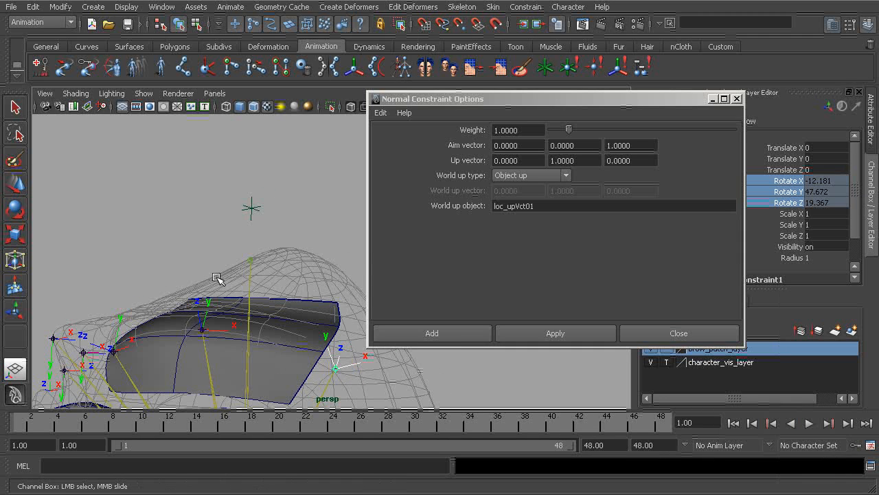
alt+drag(219, 279, 246, 232)
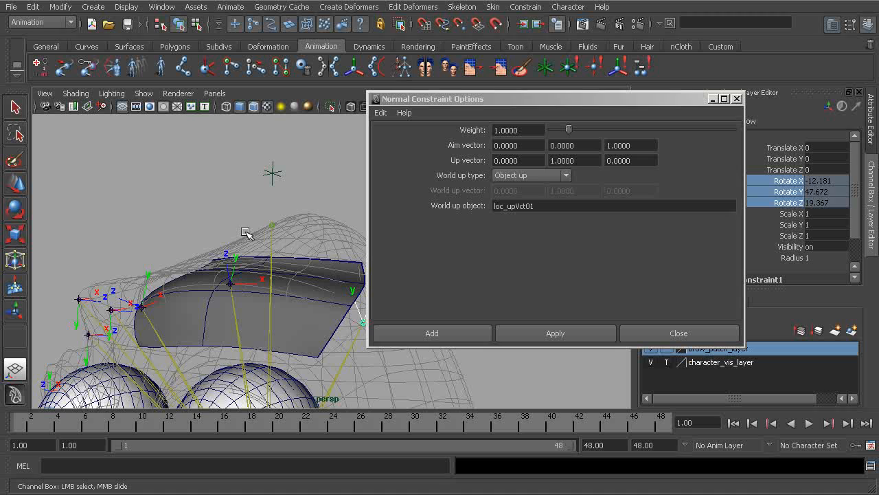
click(737, 100)
Step: Switch the character_vis_layer out of template display so the head mesh is drawn shaded
alt+drag(337, 247, 263, 270)
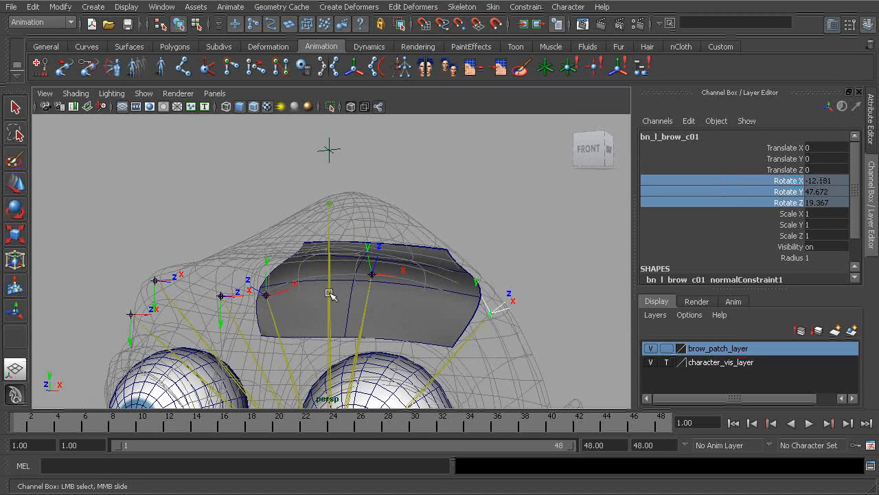
click(666, 362)
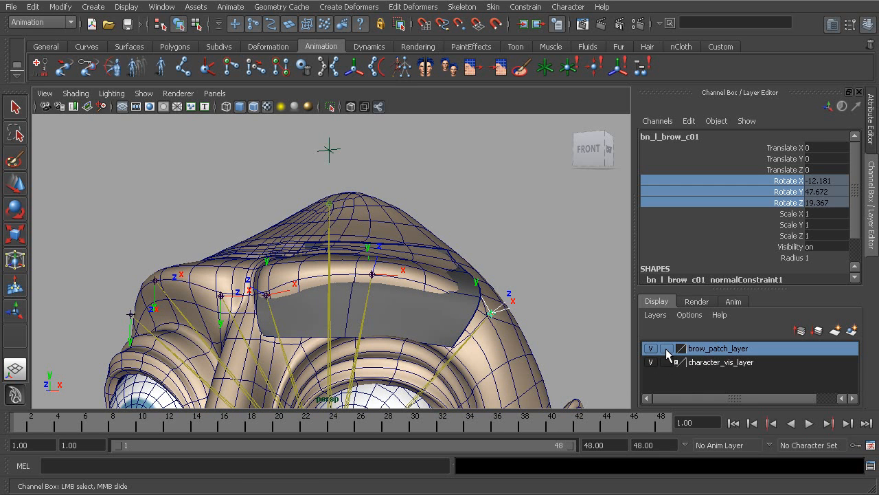
Step: Set the brow_patch_layer to template display and select the watchman_head01 head mesh
click(666, 348)
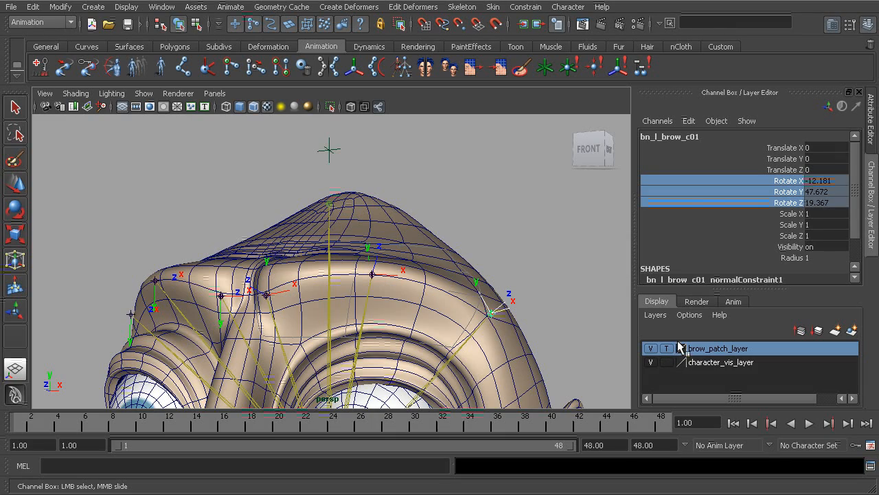
alt+drag(250, 255, 298, 269)
alt+middle_drag(298, 269, 309, 274)
alt+right_drag(310, 275, 403, 279)
click(418, 164)
Step: Add the left brow joints bn_l_brow_a01, bn_l_brow_b01 and bn_l_brow_c01 to the head mesh selection
alt+drag(382, 241, 373, 237)
key(q)
alt+middle_drag(327, 280, 351, 257)
alt+right_drag(350, 257, 281, 294)
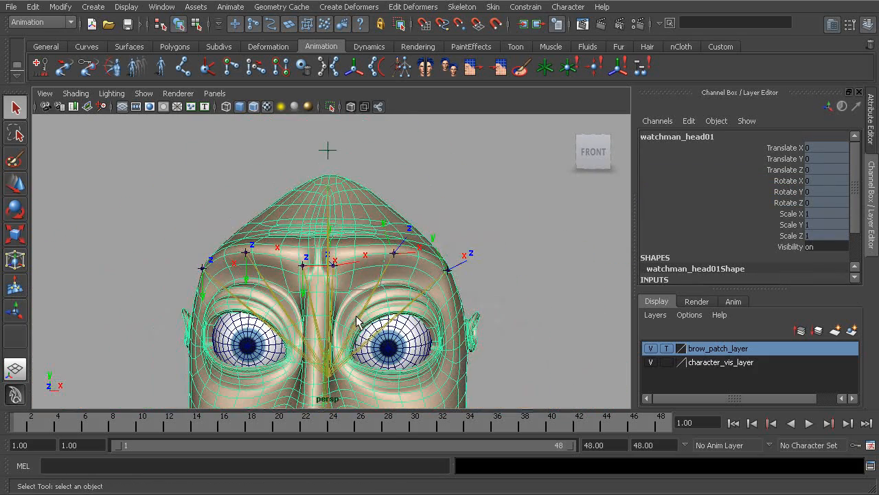
alt+right_drag(337, 240, 502, 306)
shift+click(339, 275)
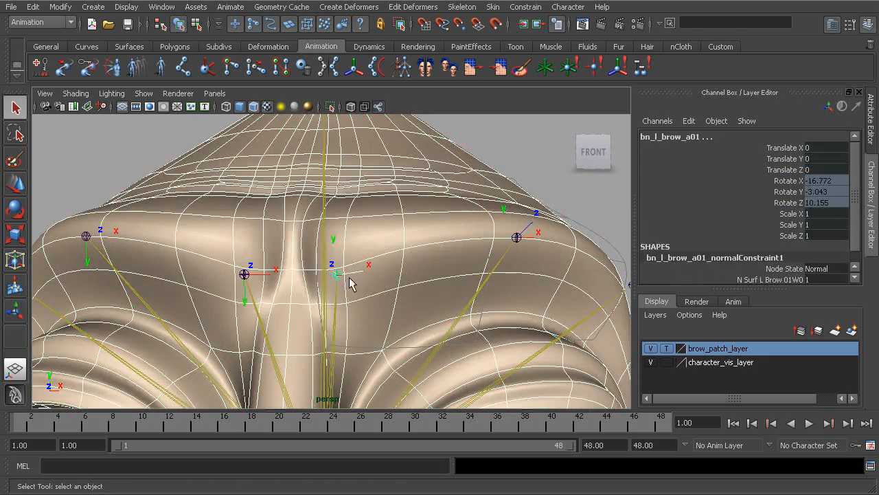
alt+middle_drag(449, 271, 272, 259)
click(350, 227)
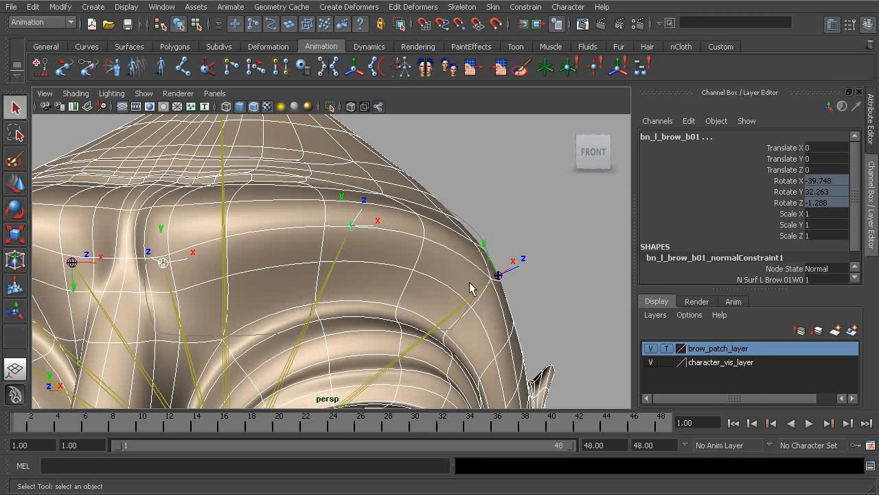
shift+click(499, 275)
alt+right_drag(442, 274, 242, 256)
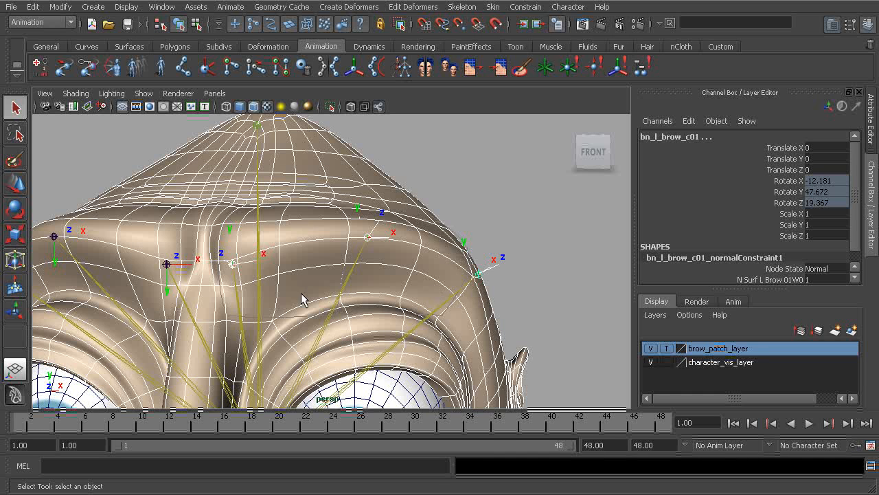
Step: Add the selected joints as influences on the head skin with Use geometry off, weights locked, dropoff 4.0 and default weight 0.000
click(493, 8)
mouse_move(526, 71)
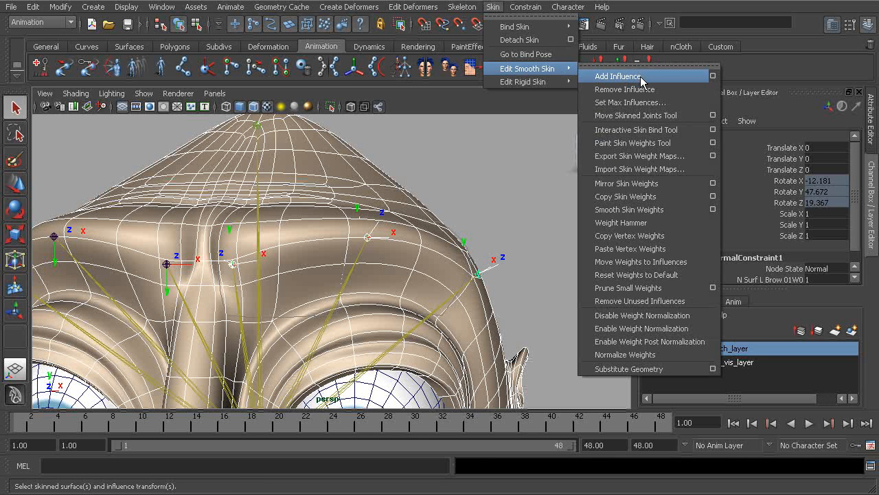
click(713, 76)
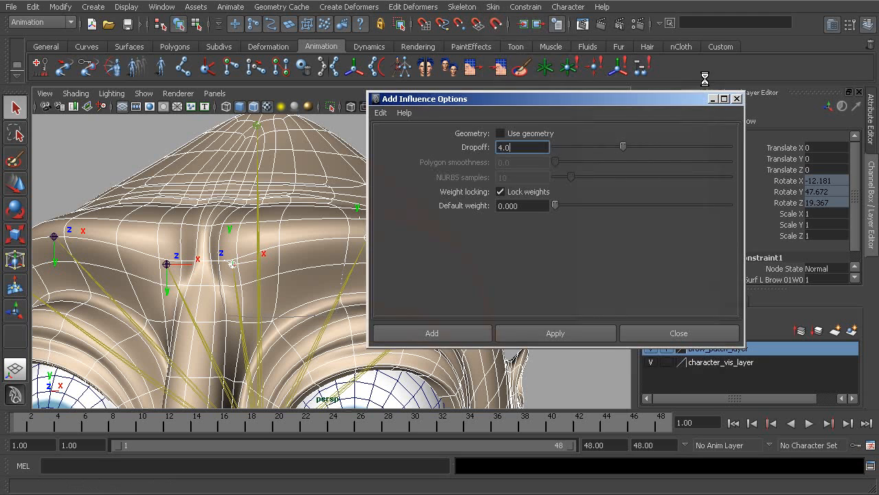
click(387, 112)
click(413, 139)
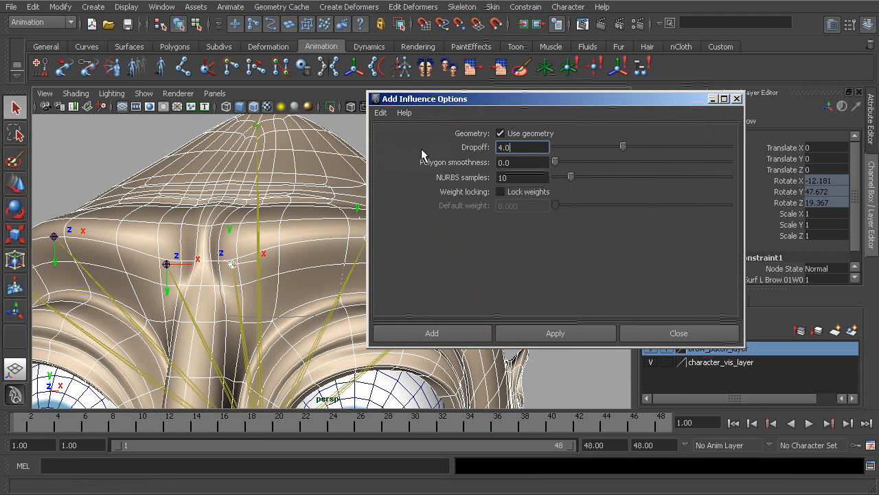
click(500, 134)
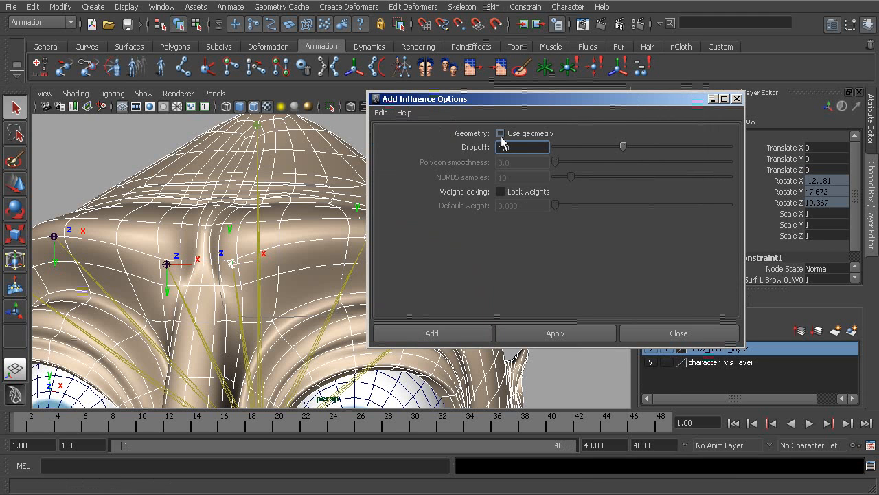
click(500, 191)
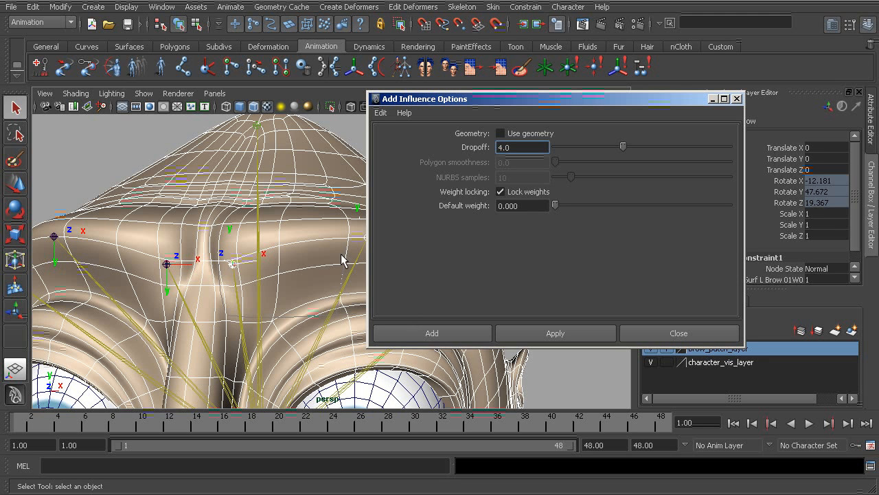
click(446, 335)
Step: Select the watchman_head01 mesh and open the Paint Skin Weights Tool settings for it
alt+middle_drag(275, 265, 377, 240)
alt+right_drag(378, 241, 356, 220)
click(380, 191)
alt+right_drag(380, 192, 330, 210)
alt+middle_drag(330, 210, 340, 196)
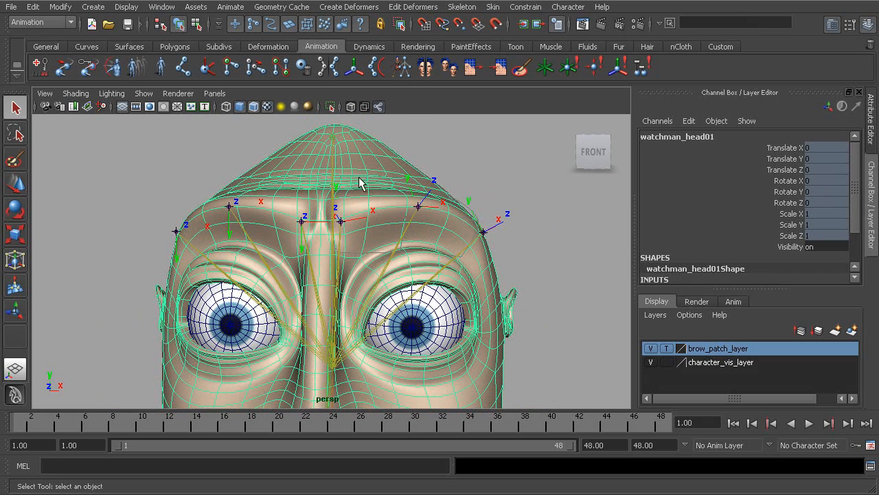
click(489, 9)
mouse_move(525, 69)
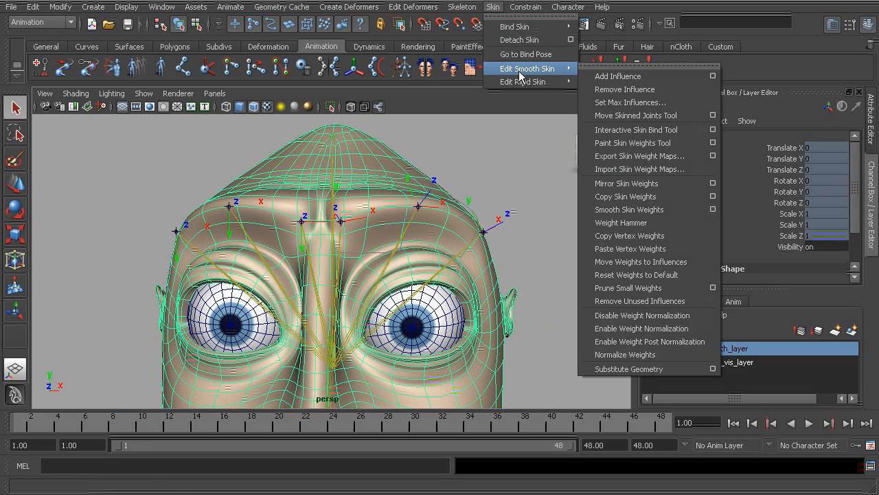
click(715, 147)
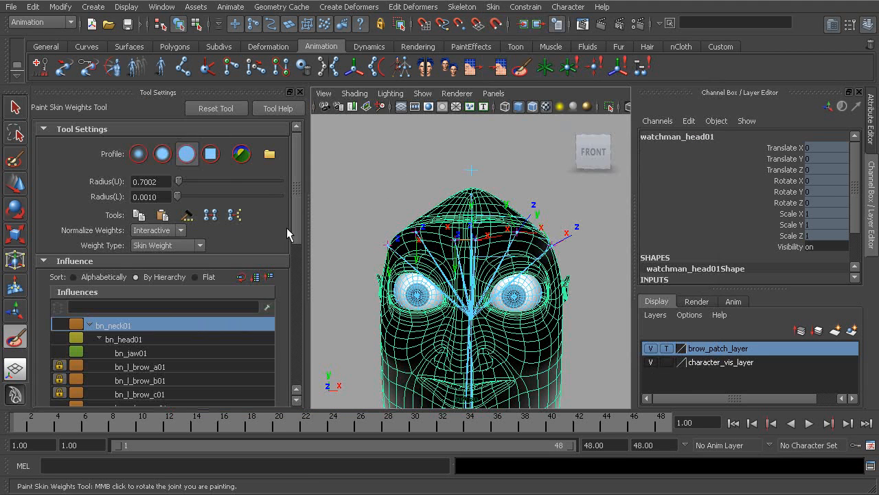
Step: Unlock the skin weights of bn_l_brow_a01, bn_l_brow_b01 and bn_l_brow_c01 and leave the Paint Skin Weights Tool
click(141, 366)
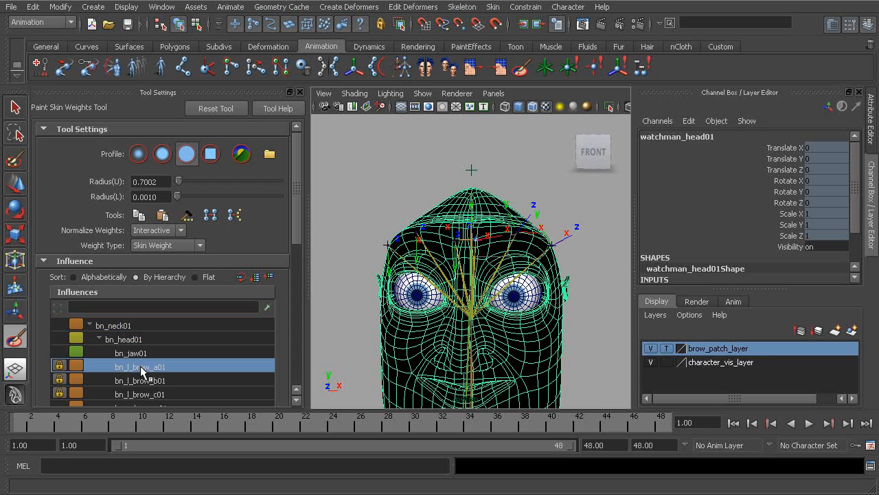
scroll(247, 289, down, 3)
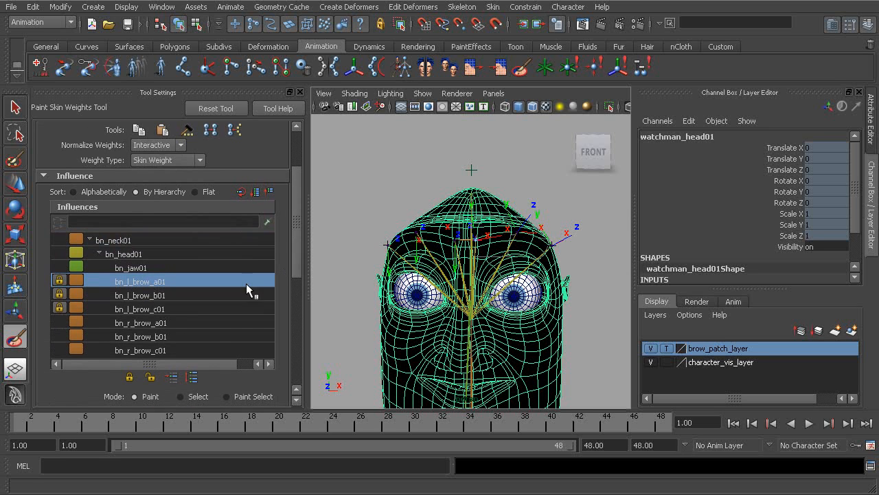
shift+click(163, 310)
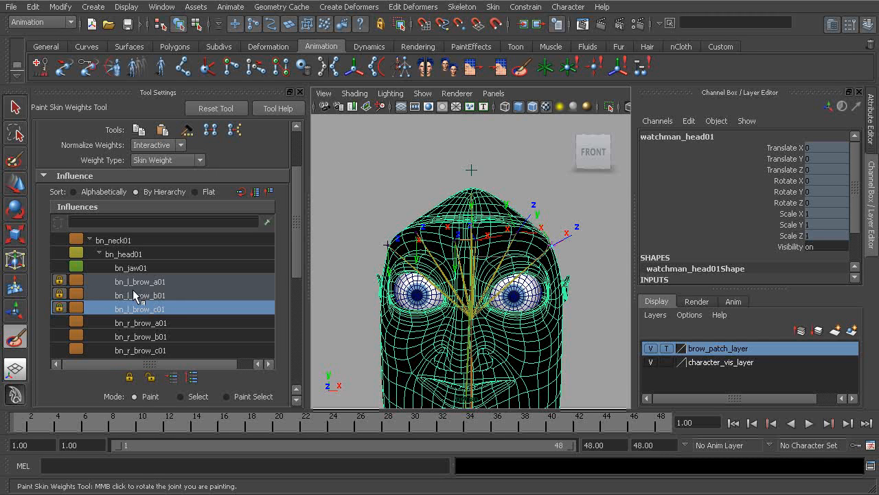
click(150, 377)
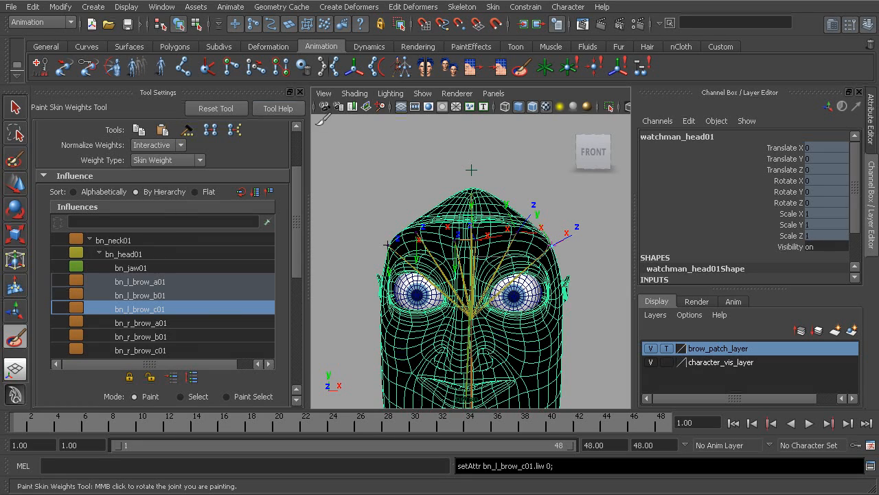
click(300, 92)
alt+middle_drag(371, 233, 338, 262)
scroll(338, 263, up, 1)
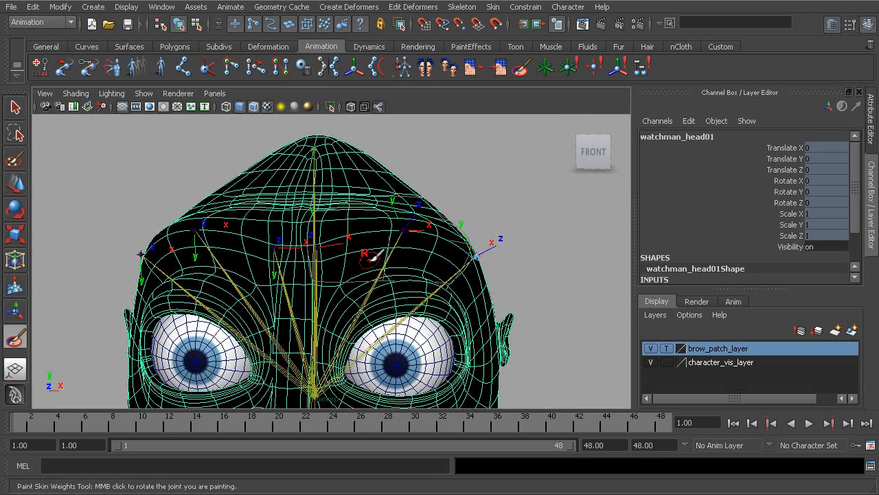
key(q)
Step: Mirror the head's skin weights across YZ with Positive to negative off, closest point on surface and one-to-one influence association
alt+drag(331, 217, 349, 215)
alt+middle_drag(349, 214, 399, 180)
alt+right_drag(398, 180, 380, 170)
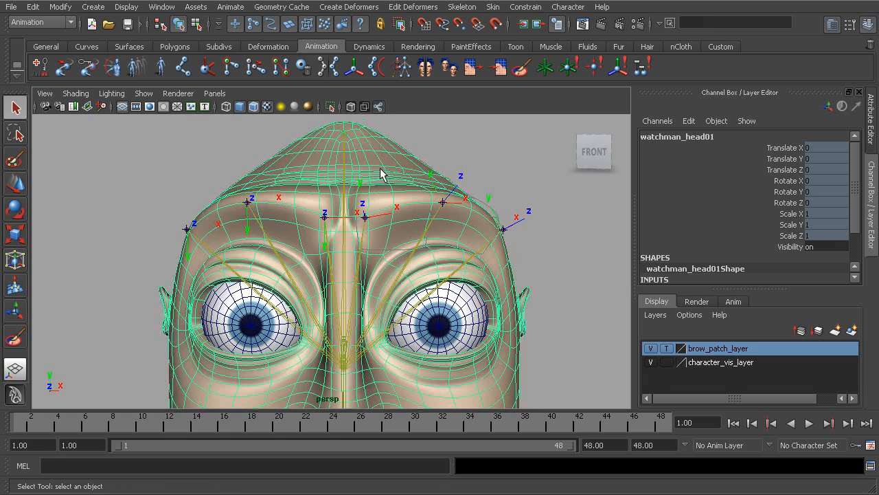
click(492, 7)
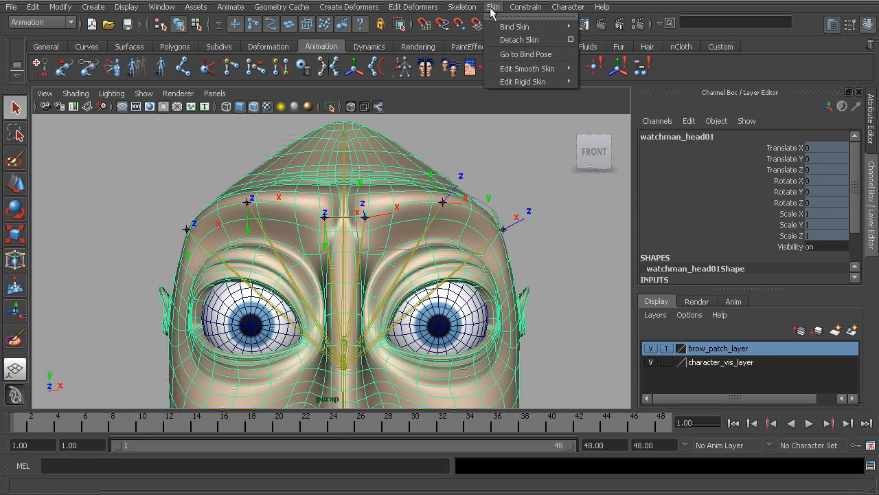
mouse_move(536, 69)
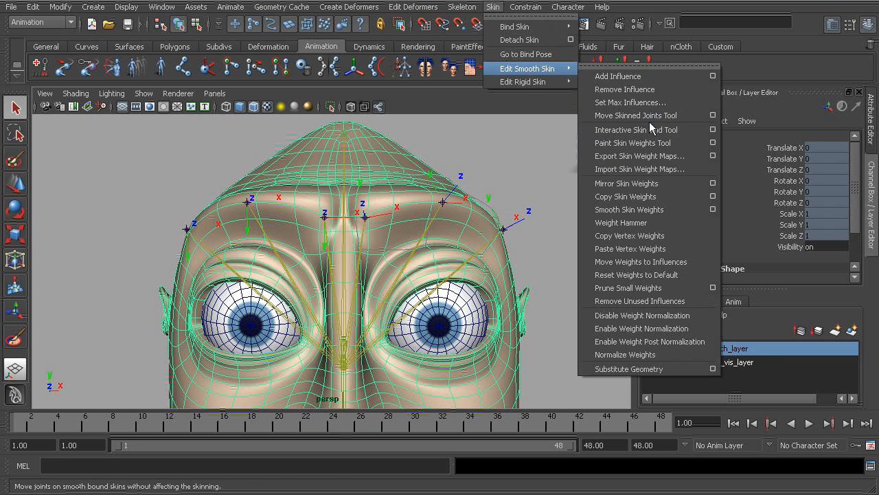
click(713, 183)
drag(555, 103, 465, 95)
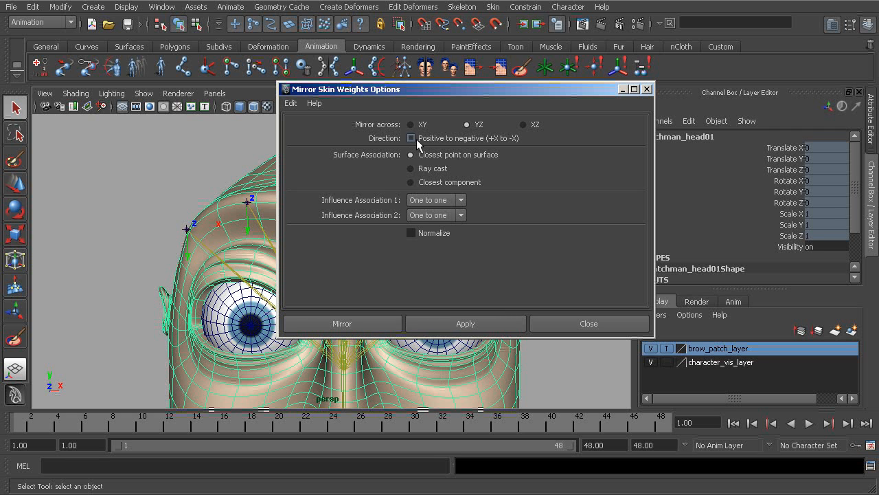
drag(471, 90, 543, 75)
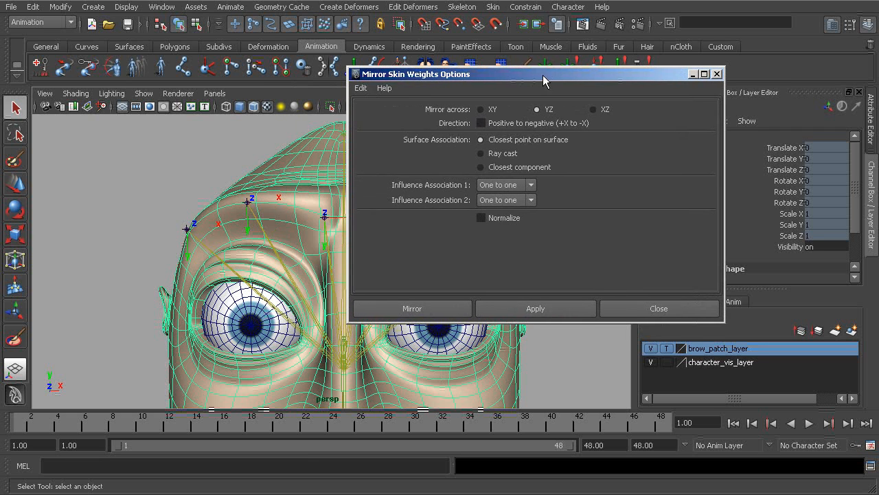
click(536, 309)
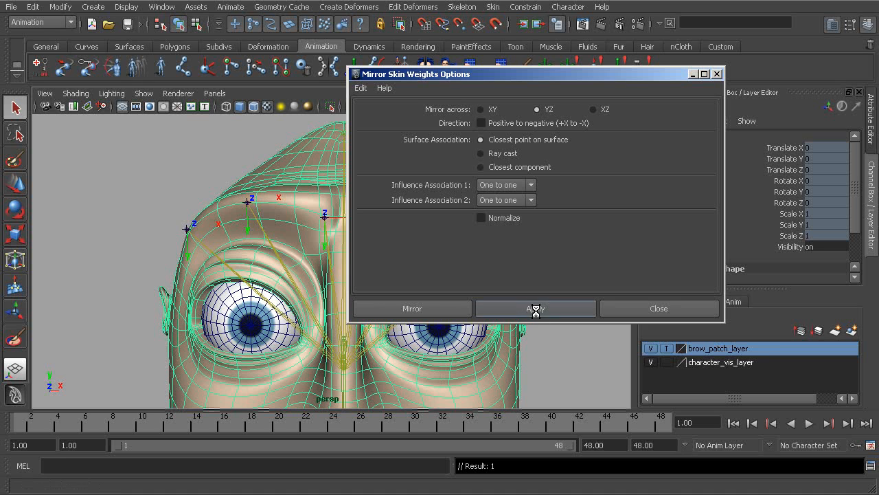
click(717, 74)
Step: Test-move the right inner brow joint bn_r_brow_a01 to check its skin deformation, and undo the move
alt+drag(376, 267, 323, 280)
alt+right_drag(323, 280, 382, 268)
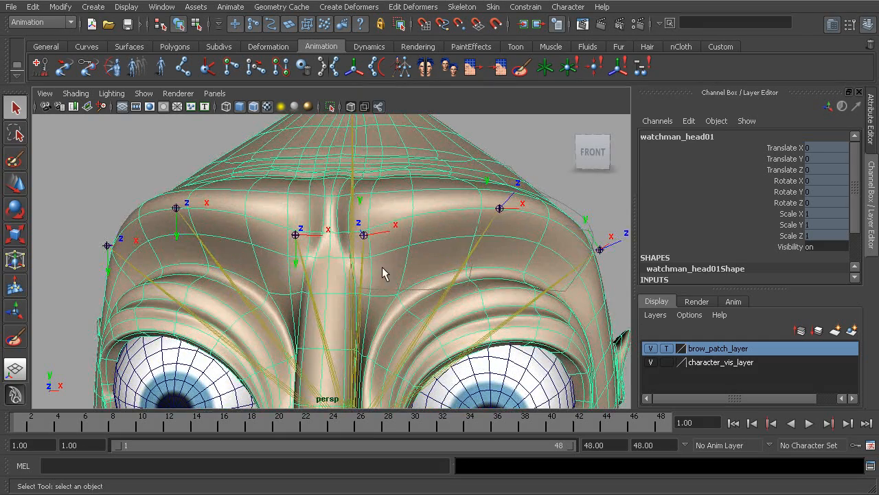
click(296, 235)
alt+drag(296, 241, 232, 272)
alt+drag(278, 256, 229, 263)
key(w)
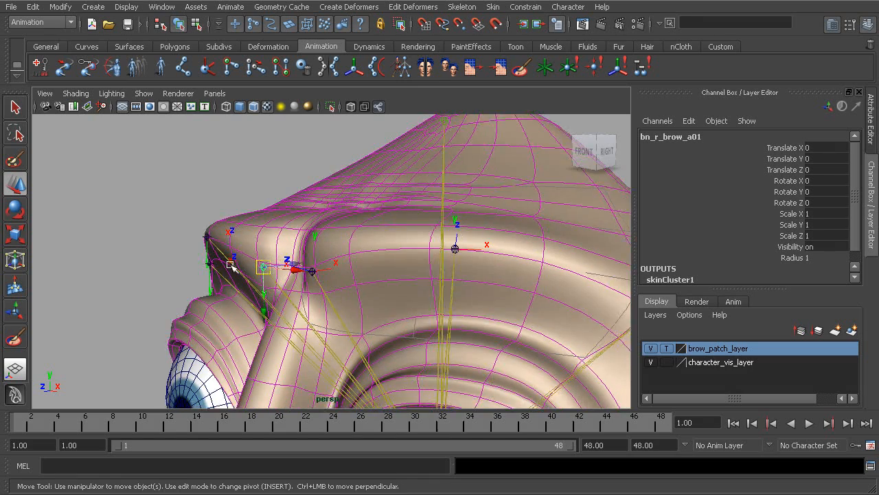
alt+right_drag(230, 263, 265, 261)
drag(248, 270, 231, 191)
key(ctrl+z)
Step: Test-move the right middle brow joint bn_r_brow_b01 upward and undo the move
alt+drag(157, 252, 208, 264)
click(100, 242)
drag(100, 241, 123, 181)
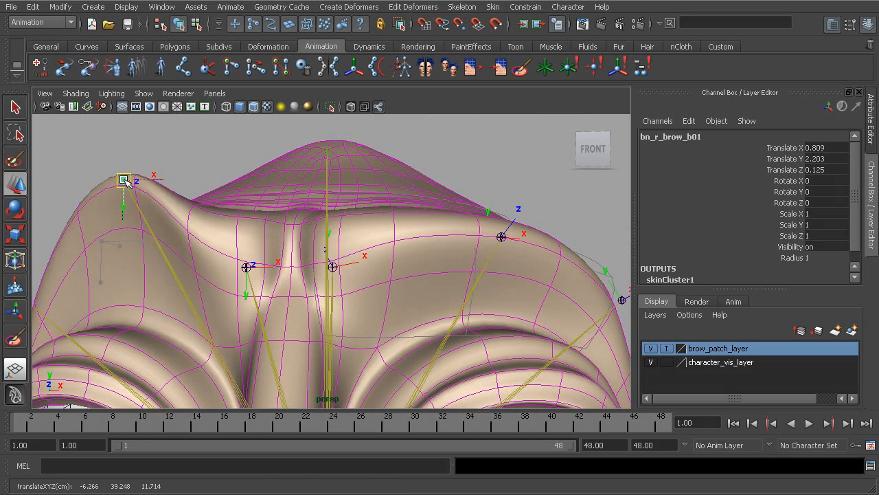
key(ctrl+z)
Step: Test-rotate the bn_r_brow_b01 joint and undo the rotation
alt+middle_drag(123, 185, 235, 187)
alt+drag(251, 213, 261, 264)
key(e)
drag(247, 204, 261, 191)
key(ctrl+z)
Step: Test-move the left inner brow joint bn_l_brow_a01 up and down over the brow surface, undoing each move
alt+drag(360, 261, 409, 234)
click(371, 267)
key(w)
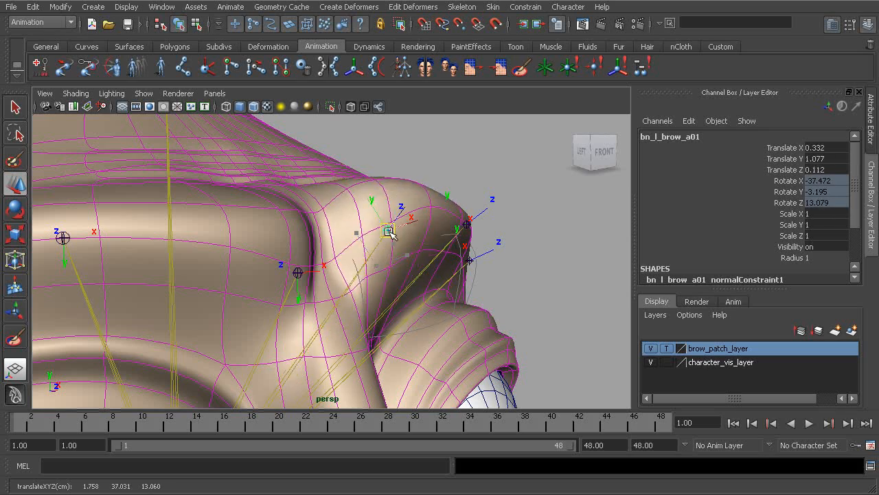
key(ctrl+z)
alt+drag(395, 277, 399, 319)
drag(384, 277, 406, 331)
drag(408, 270, 415, 302)
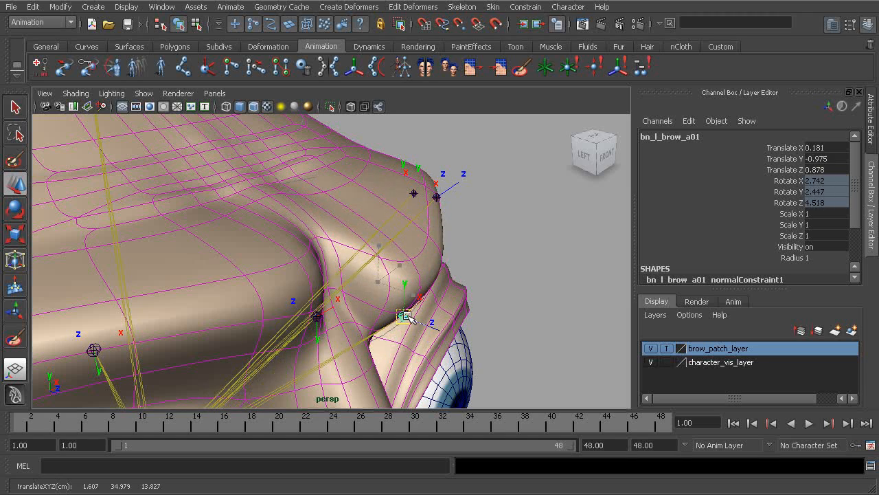
key(ctrl+z)
Step: Slide the bn_l_brow_a01 joint repeatedly over the brow to check its normal-constrained rotation, and undo the moves
mouse_move(396, 242)
alt+mouse_down()
mouse_move(314, 252)
mouse_move(355, 261)
mouse_move(405, 255)
alt+mouse_up()
drag(368, 282, 369, 283)
drag(367, 247, 365, 235)
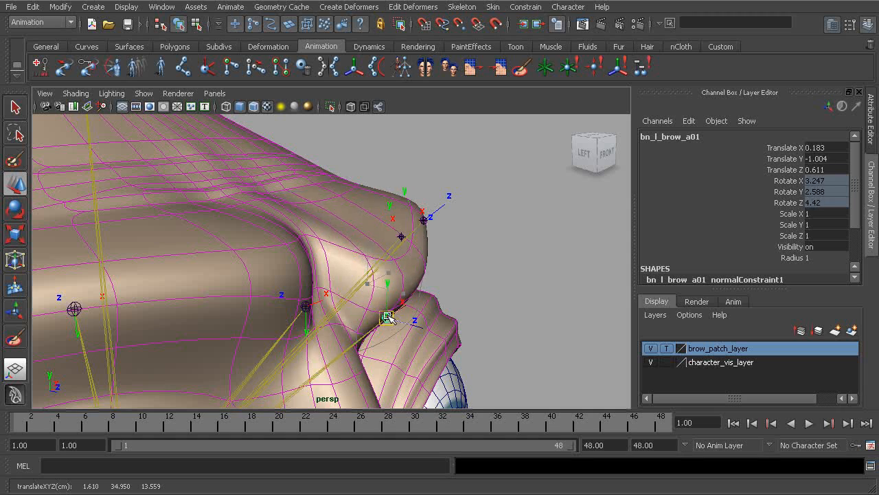
drag(385, 337, 361, 237)
key(ctrl+z)
key(ctrl+z)
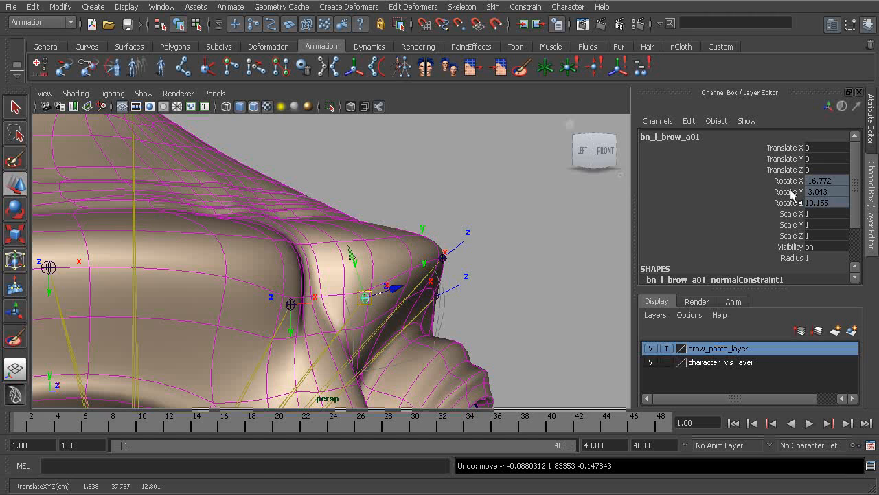
drag(371, 297, 366, 258)
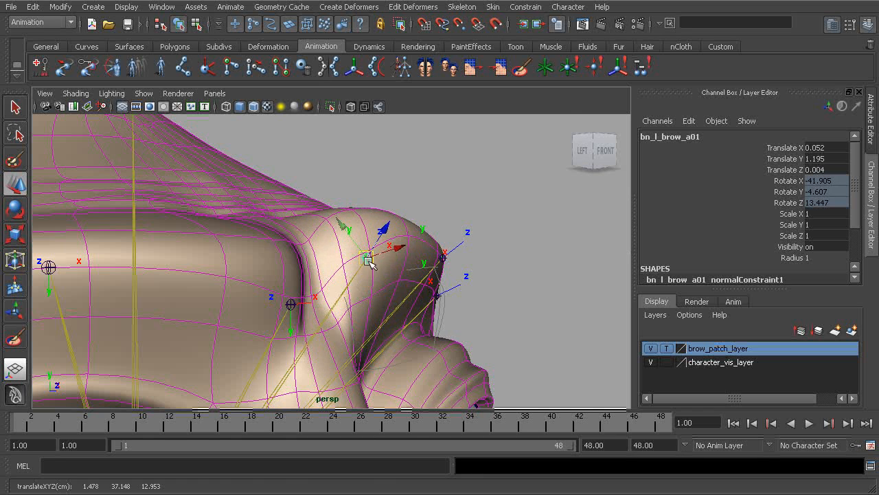
key(ctrl+z)
alt+drag(475, 298, 389, 245)
key(ctrl+z)
alt+drag(465, 279, 380, 278)
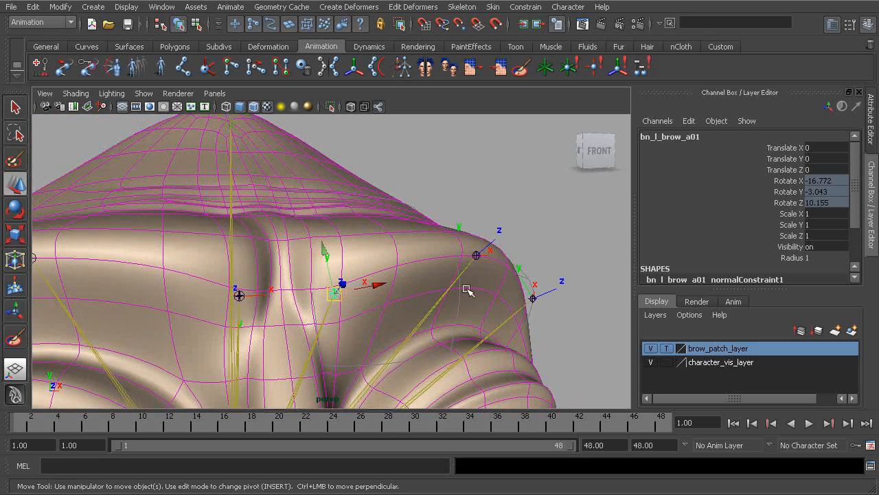
alt+drag(467, 290, 399, 260)
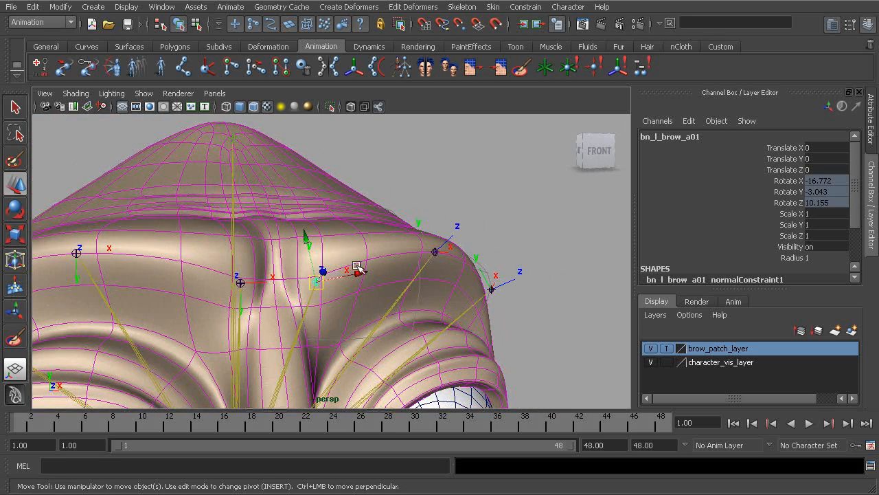
alt+drag(341, 288, 222, 227)
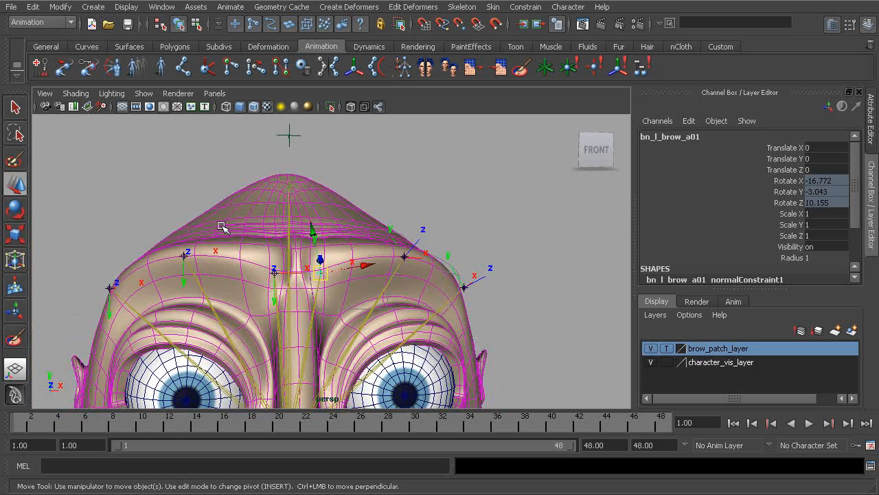
alt+middle_drag(351, 343, 331, 265)
alt+drag(309, 247, 302, 260)
alt+middle_drag(345, 231, 417, 295)
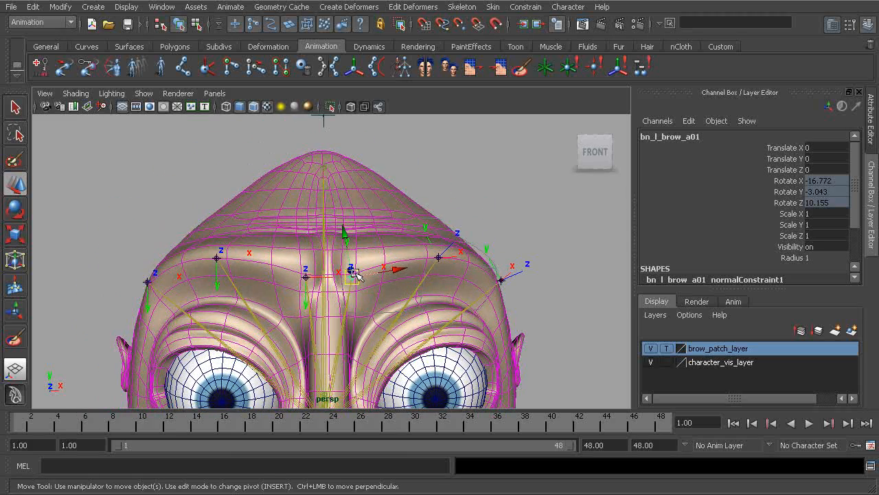